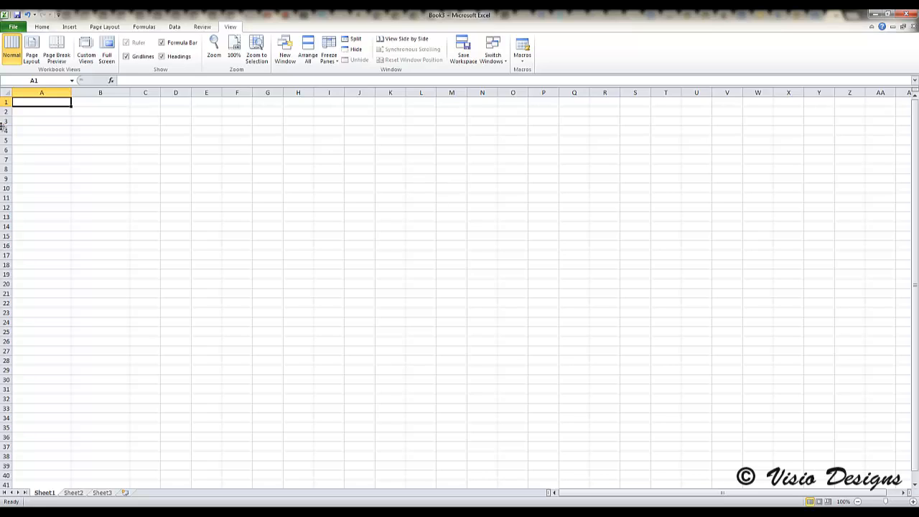
- Enter the labels Name: and Hourly Wages: in cells A2 and A3
left_click(43, 113)
type("Name:")
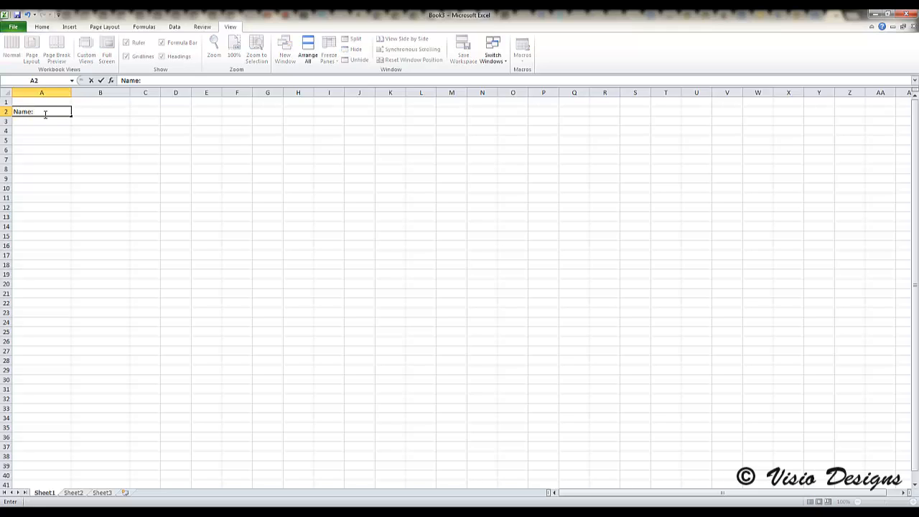
key("Return")
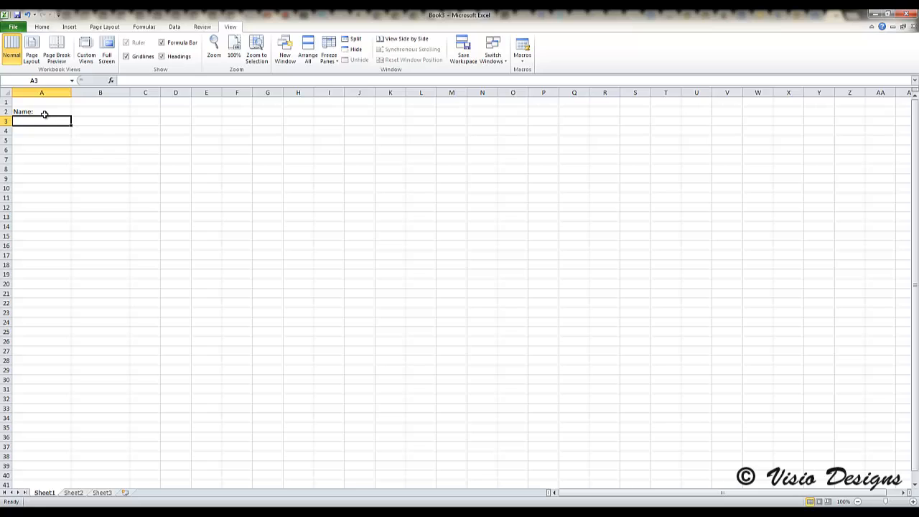
type("Hourly W")
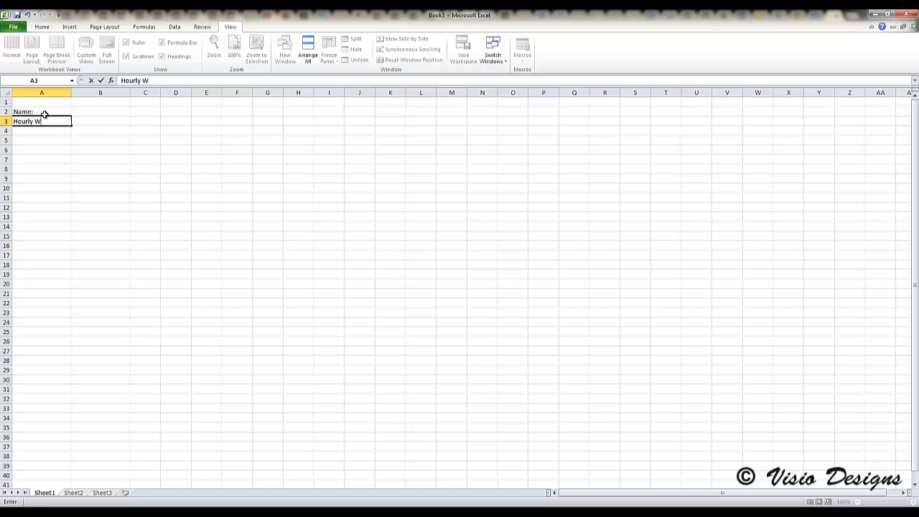
type("ages:")
key("Return")
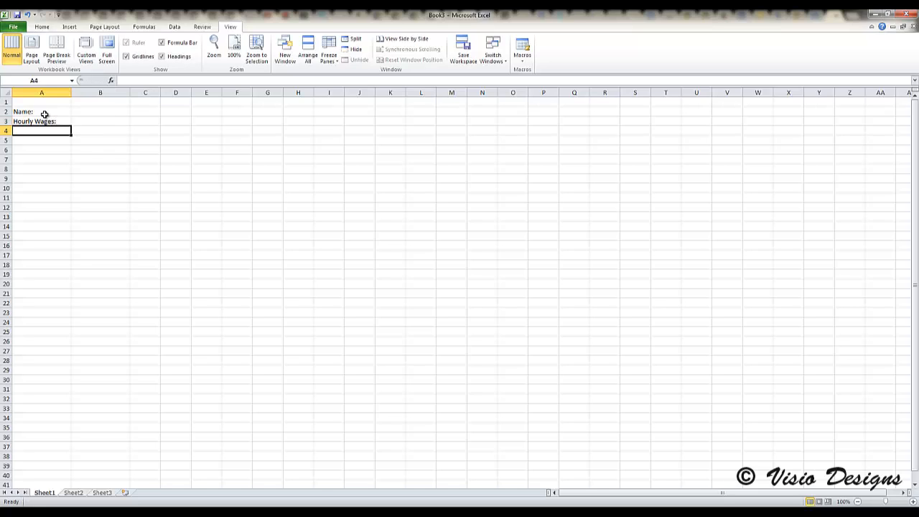
- Enter the labels Overtime Rate: and Overtime Wages: in cells A4 and A5
type("Overtime Rate")
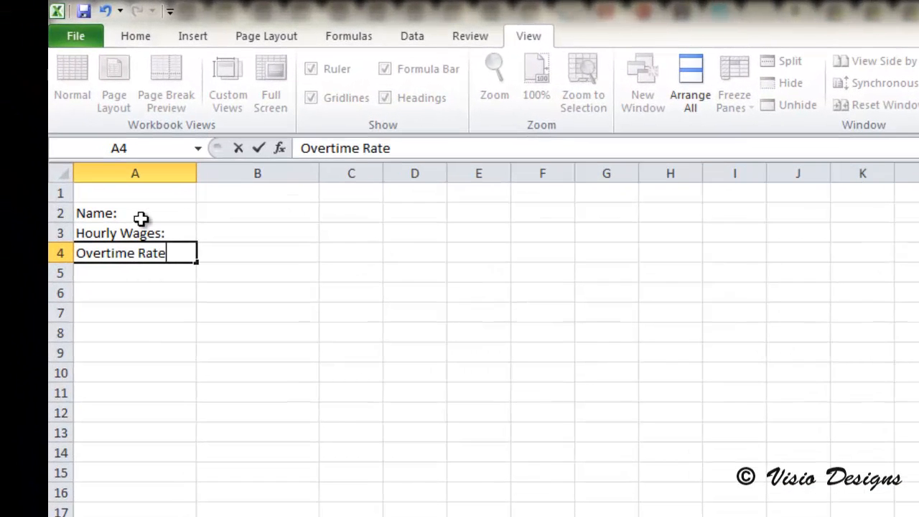
type(":")
key("Return")
type("Over")
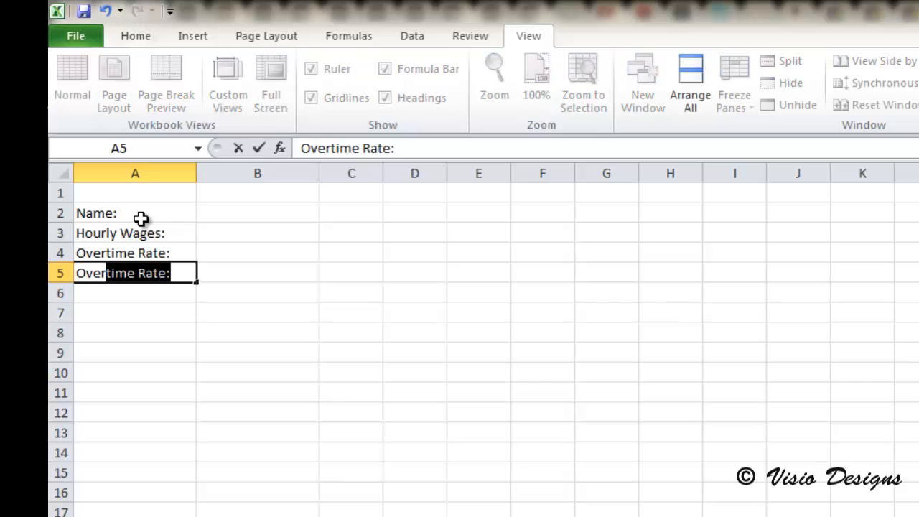
type("time Wages:")
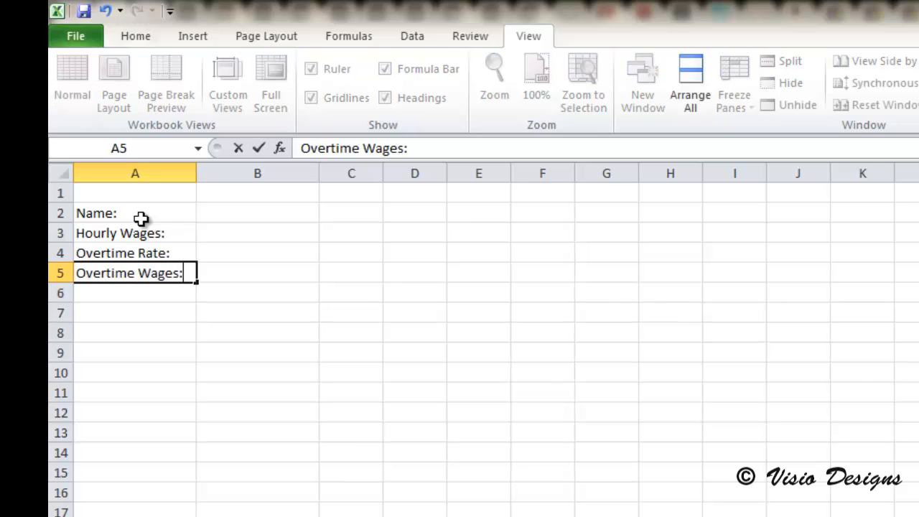
key("Return")
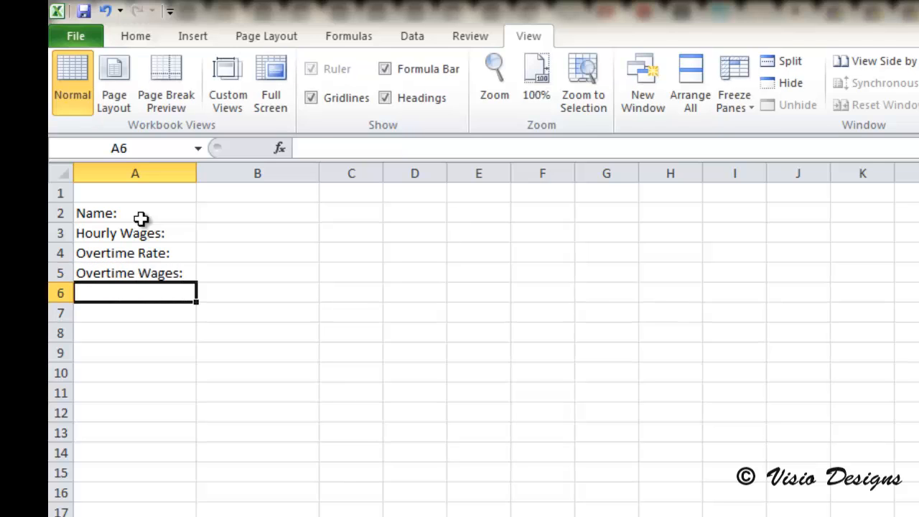
- Enter the header Date in A8 and the weekdays Monday through Sunday in A9 to A15
key("Return")
key("Return")
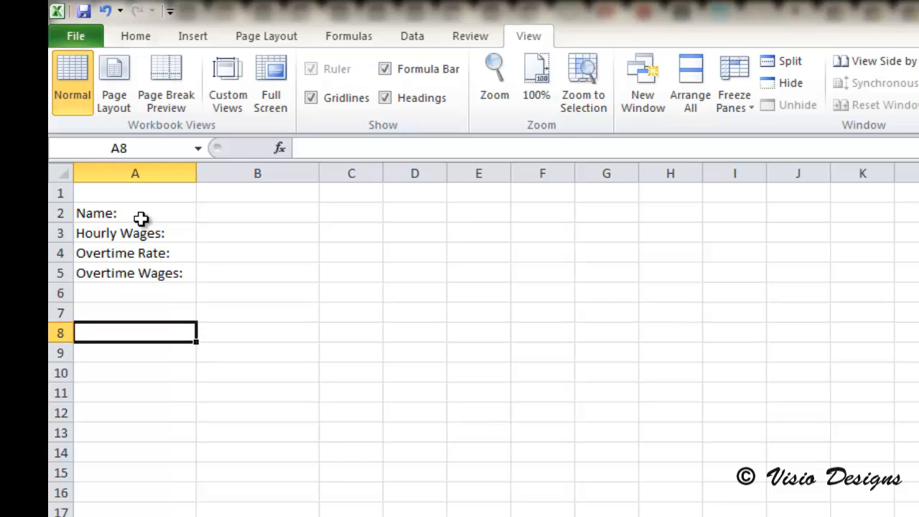
type("Date")
key("Return")
type("M")
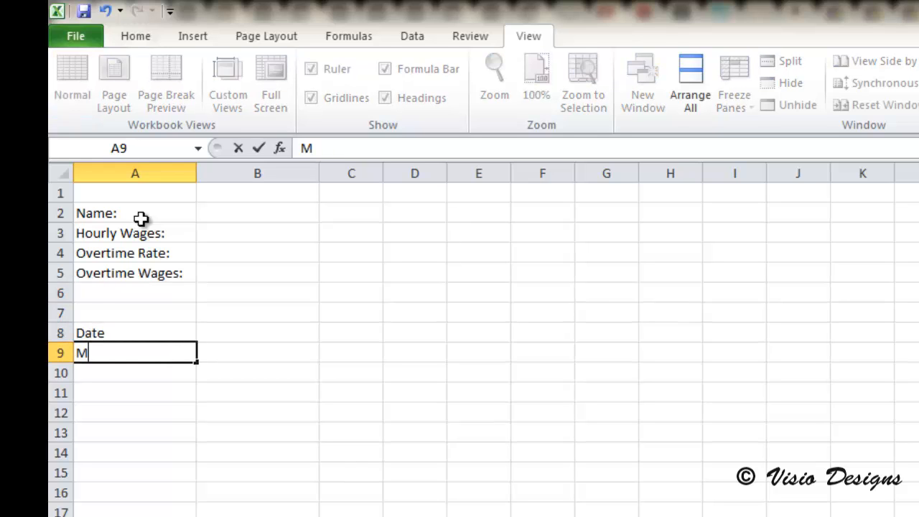
type("onday")
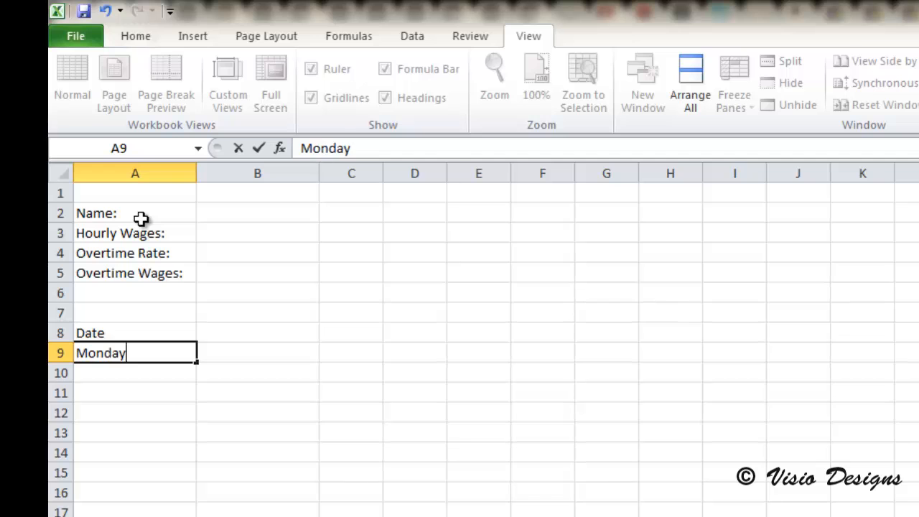
key("Return")
type("Tuesday")
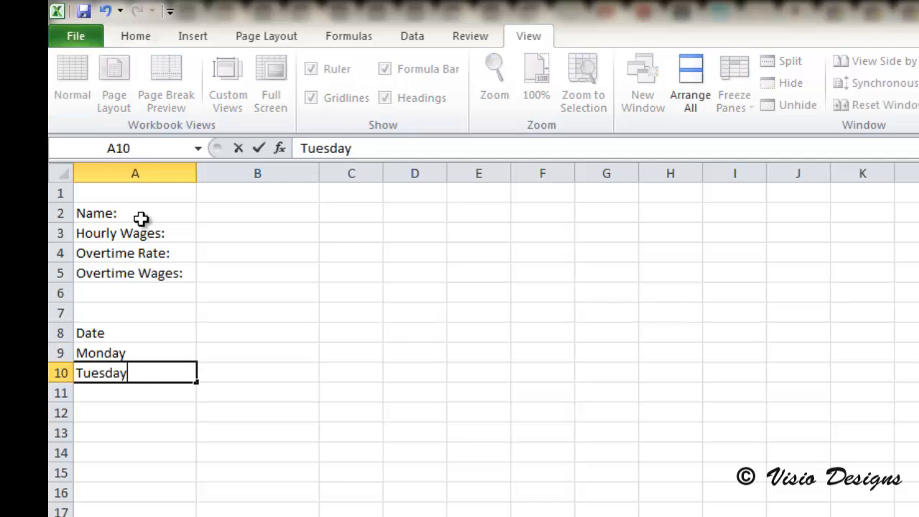
key("Return")
type("Wednesday")
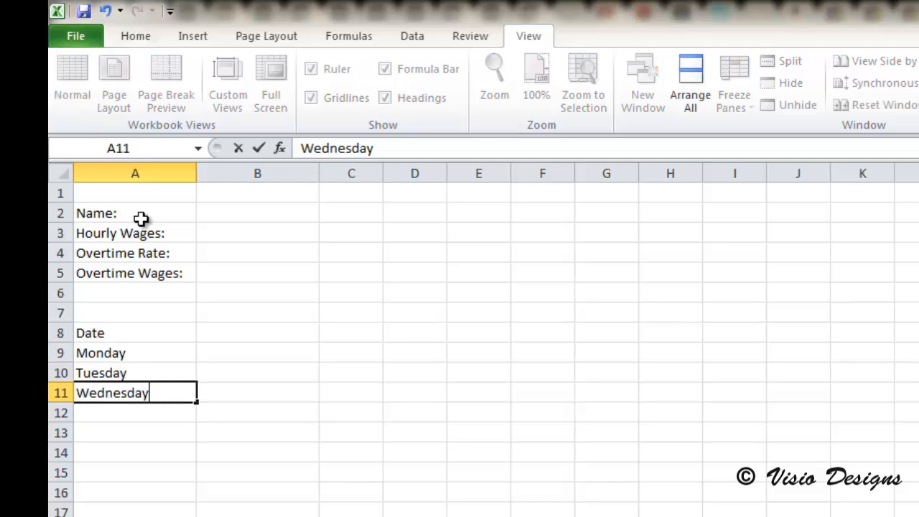
key("Return")
type("Thursday")
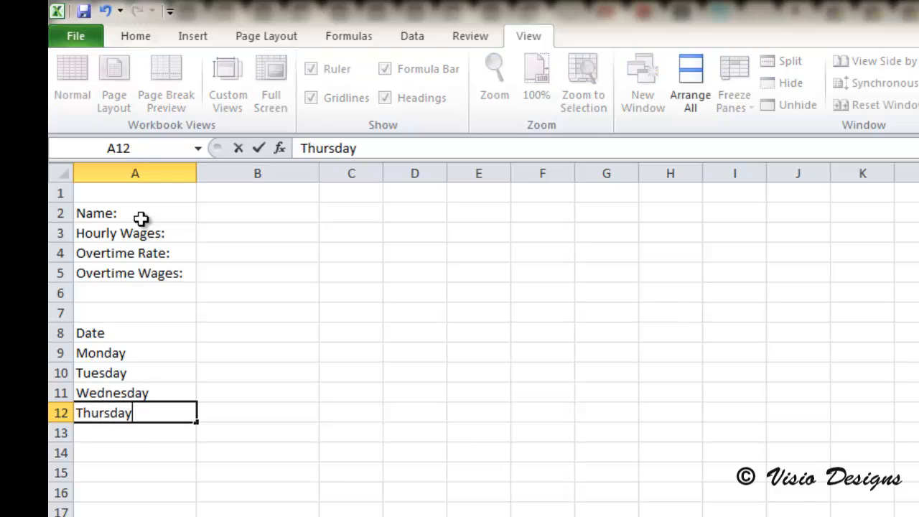
key("Return")
type("Friday")
key("Return")
type("Saturday")
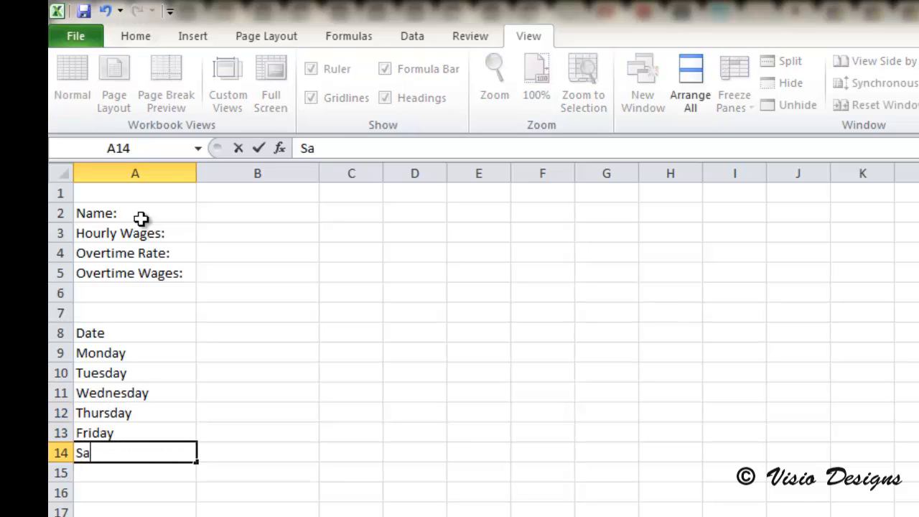
key("Return")
type("Sunday")
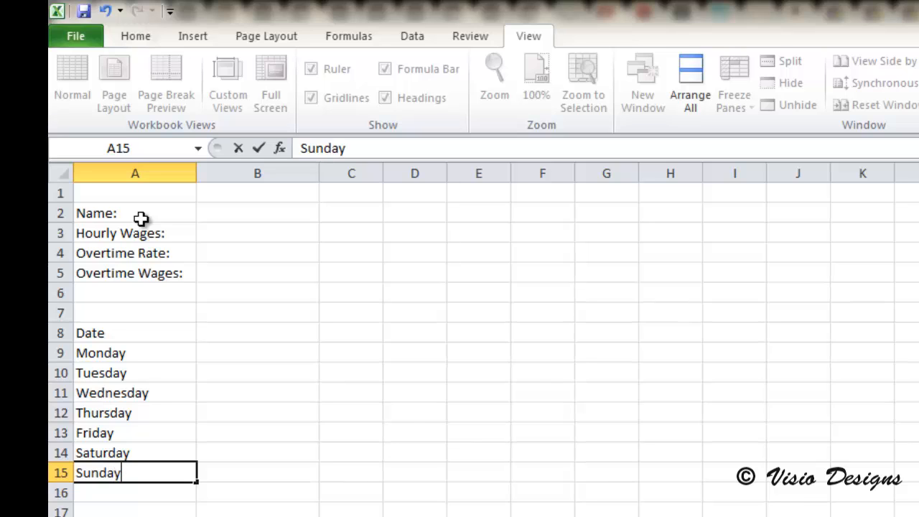
- Enter the column header Clock In in cell B8
left_click(262, 330)
type("Clock In")
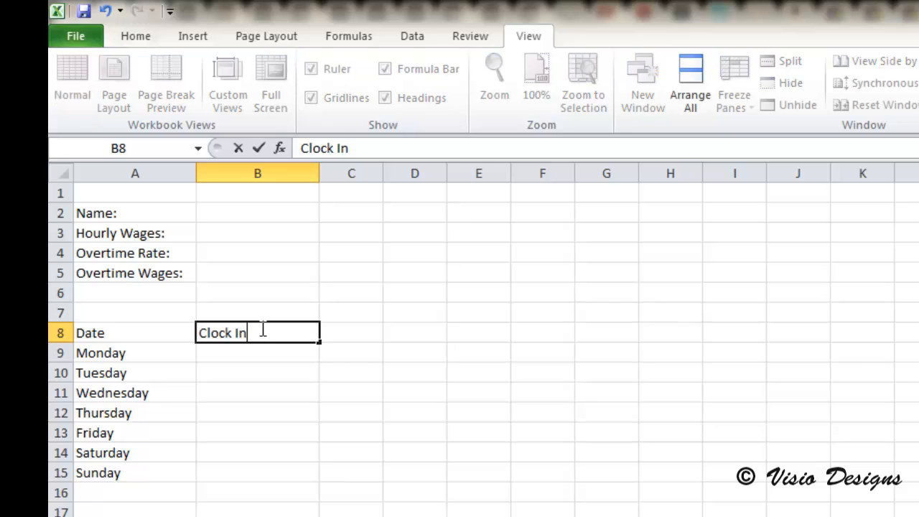
left_click(365, 333)
type("Clock Out")
left_click(428, 330)
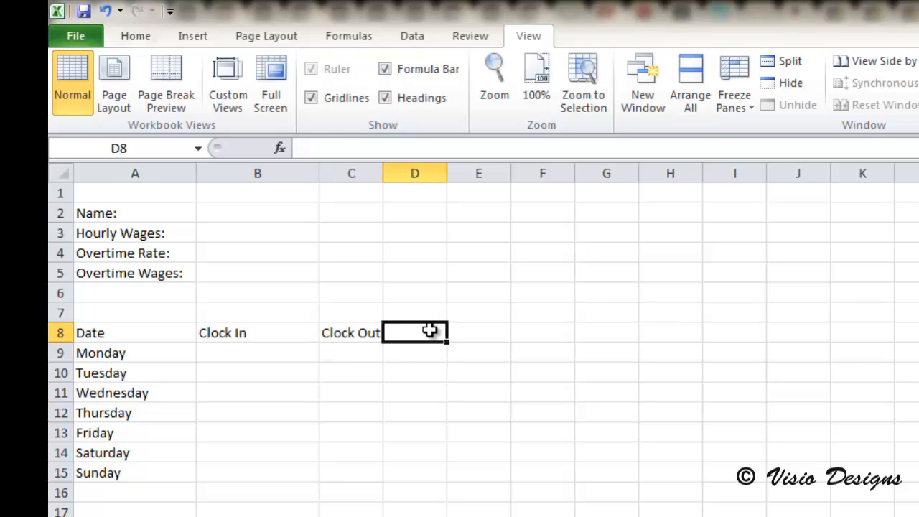
- Enter headers Lunch Starts, Lunch Ends, Clock Out and Reg Hours across C8 to F8
left_click(361, 332)
type("Lunch Starts")
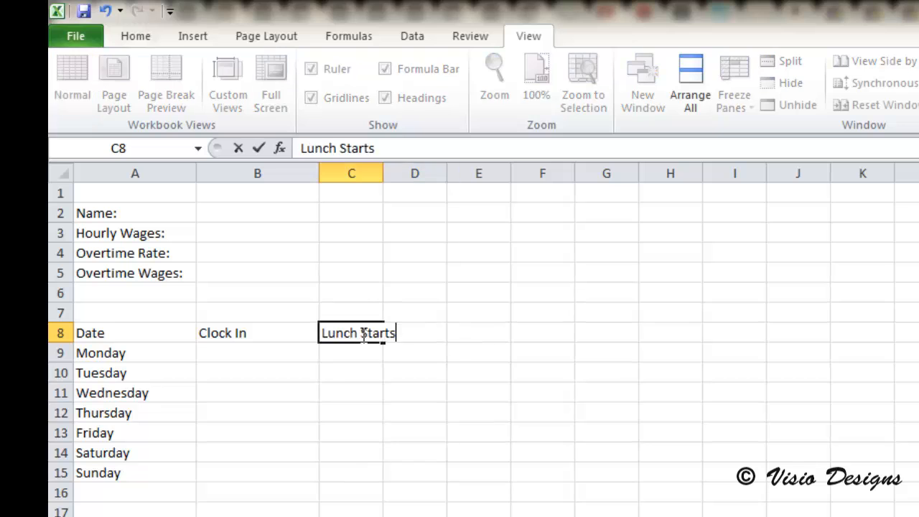
key("Tab")
type("Lunch Ends")
key("Tab")
type("Clock Out")
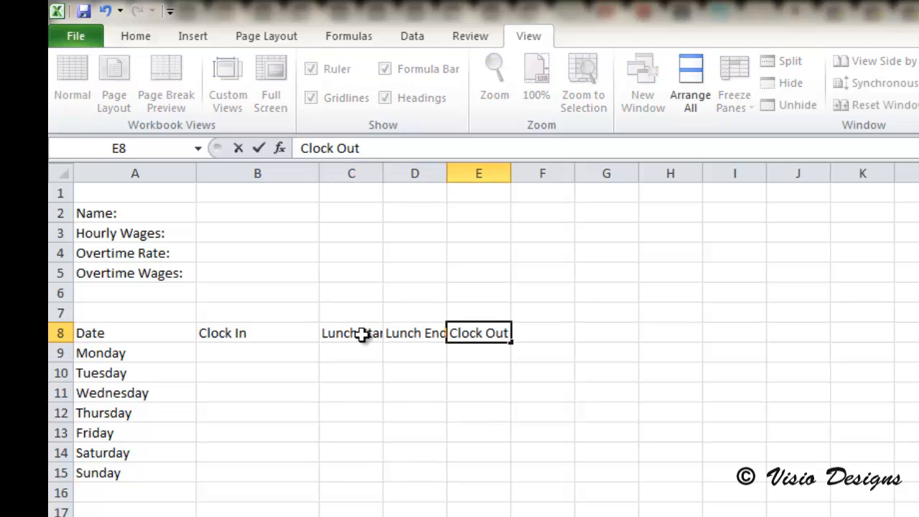
key("Tab")
type("Reg Hours")
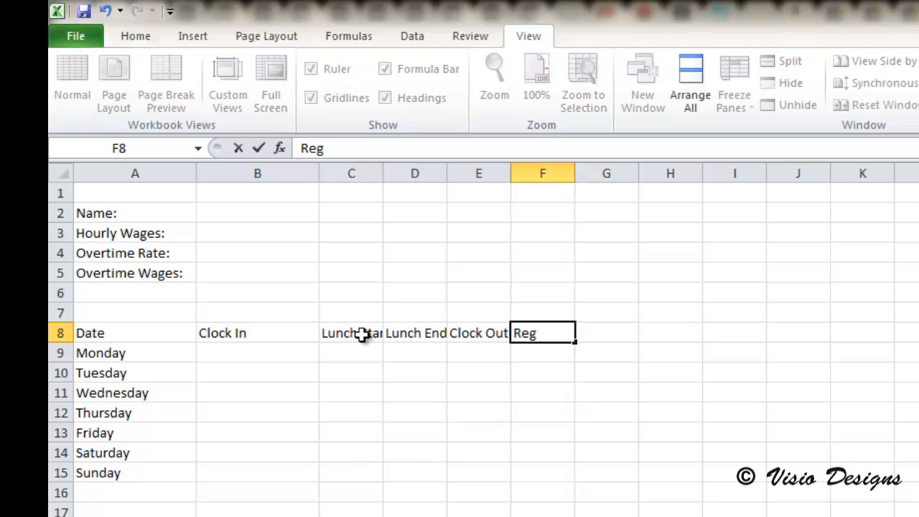
- Widen columns C, D and E so their headers fit
left_click(385, 173)
left_click_drag(384, 173, 409, 174)
left_click_drag(472, 173, 496, 183)
left_click_drag(560, 179, 577, 181)
- Enter a 5:00 AM clock-in time for Monday through Friday in B9 to B13
left_click(253, 359)
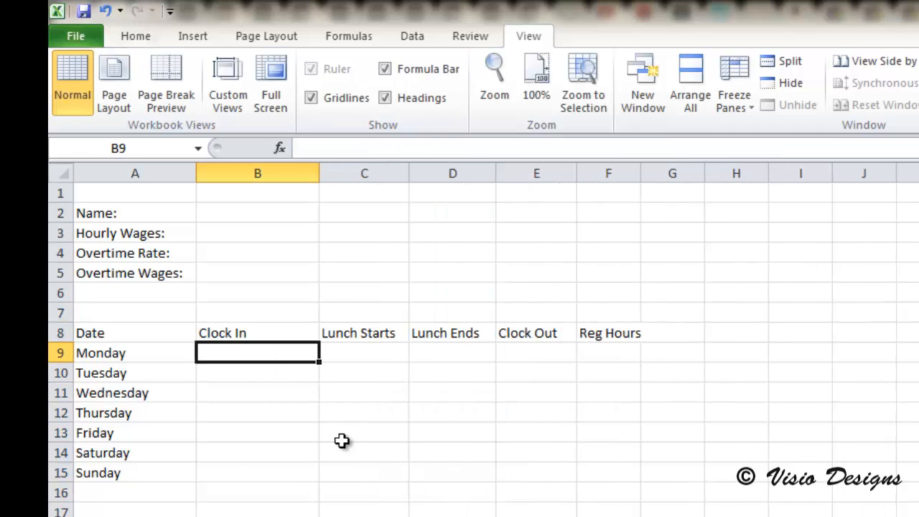
type("5:00")
key("Return")
type("5:00")
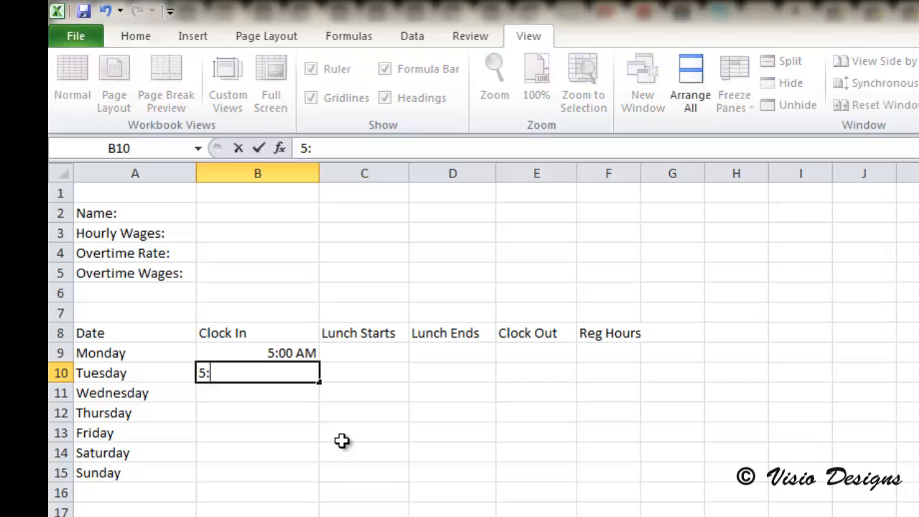
key("Return")
type("5:00")
key("Return")
type("5:00")
key("Return")
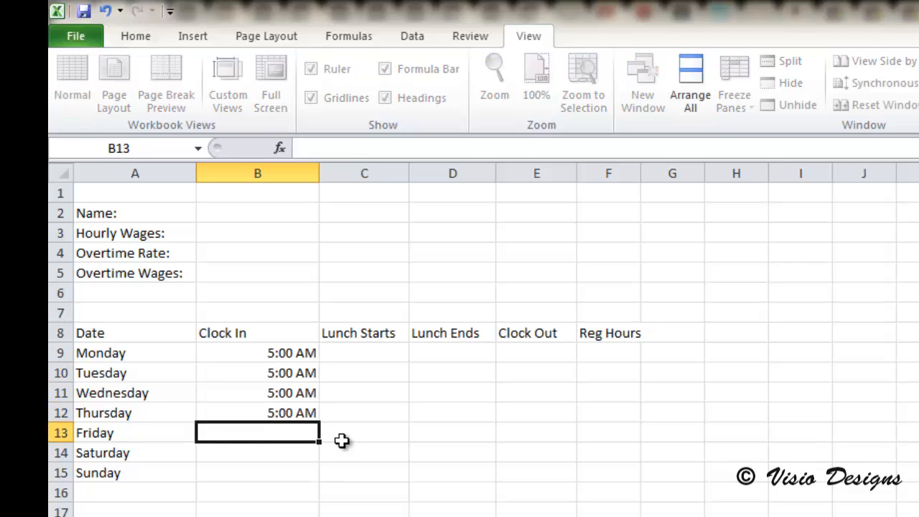
type("5:00 AM")
key("Return")
type("5:00")
key("BackSpace")
key("BackSpace")
key("BackSpace")
key("BackSpace")
key("Return")
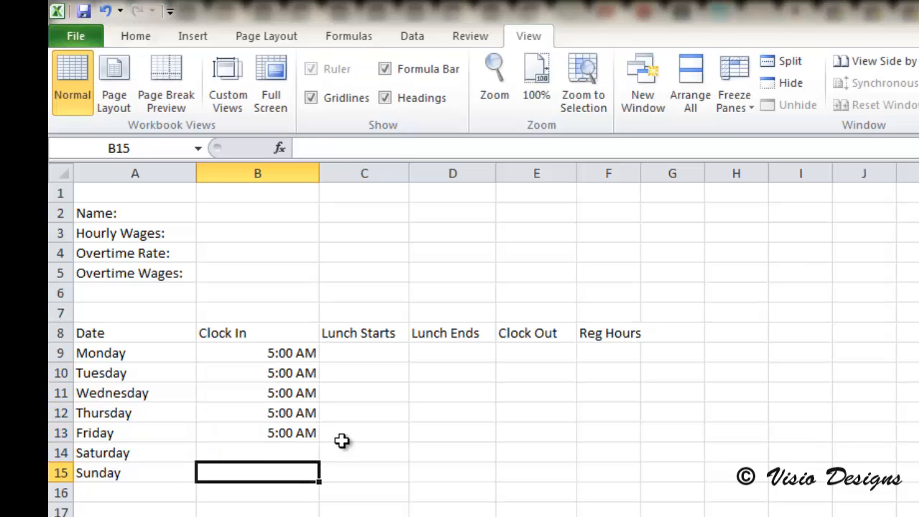
- Enter lunch start times 11:00, 10:55, 10:37, 11:30 and 12:00 for Monday through Friday
left_click(390, 351)
type("11:00")
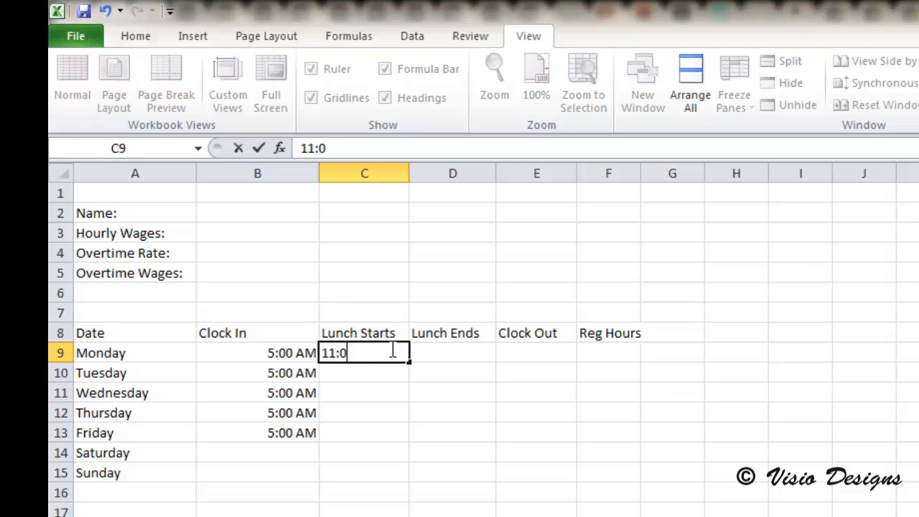
key("Return")
type("10:55")
key("Return")
type("10:37")
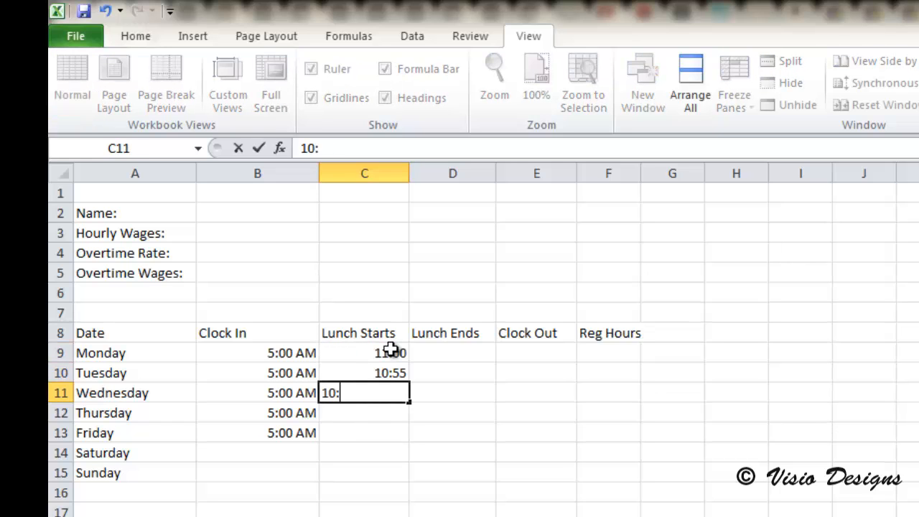
key("Return")
type("11:30")
key("Return")
type("12:00")
left_click(460, 356)
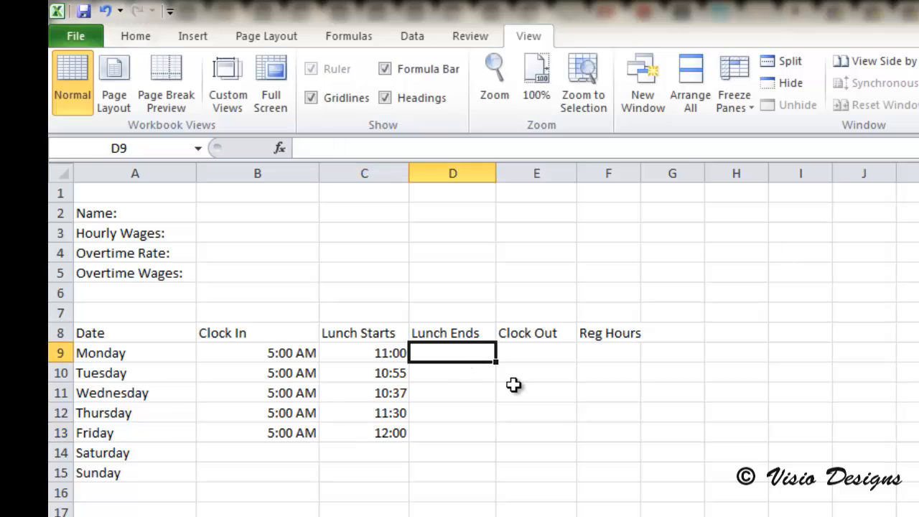
- Enter lunch end times 11:37, 11:25, 11:27, 12:00 and 12:25 for Monday through Friday
type("11:37")
key("Return")
type("11:25")
key("Return")
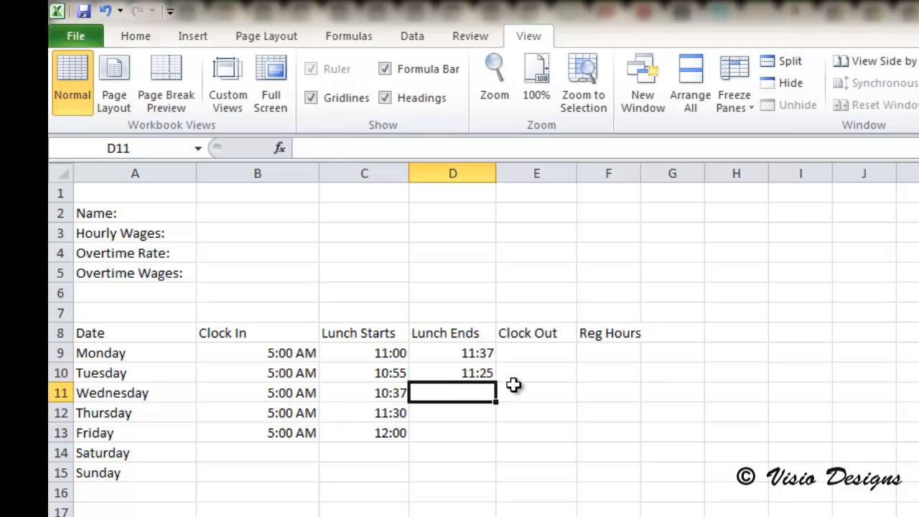
type("11:27")
key("Return")
type("12:00")
key("Return")
type("12:25")
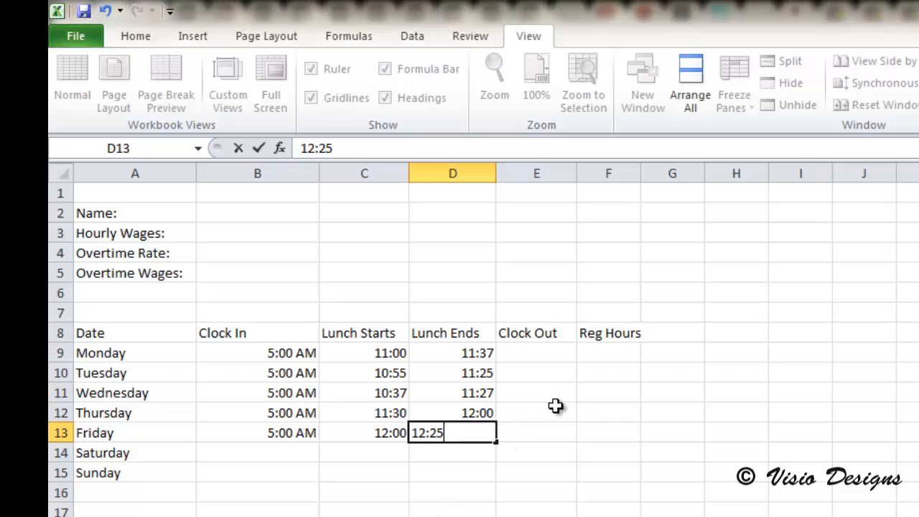
left_click(549, 353)
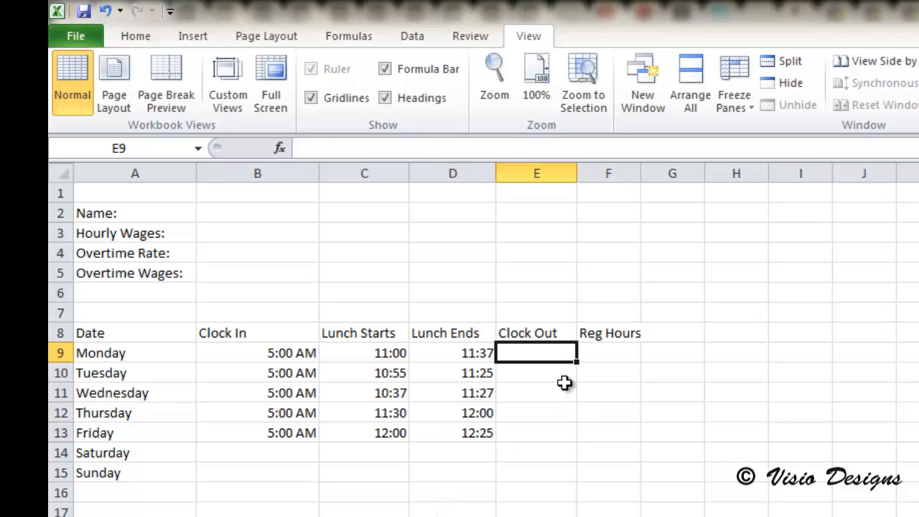
- Enter clock-out times 3:30, 2:45, 4:27, 1:45 and 3:45 for Monday through Friday
type("3:30")
key("Return")
type("2:45")
key("Return")
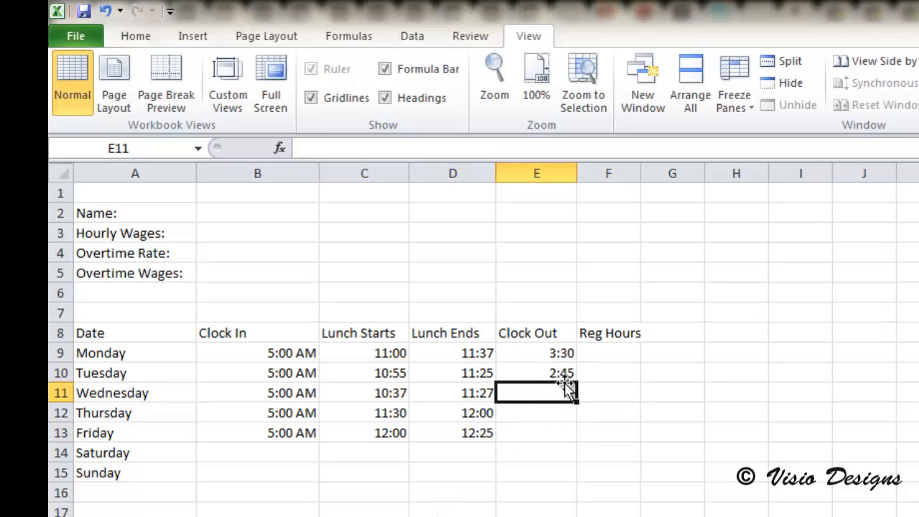
type("4>27")
key("Return")
type("1:45")
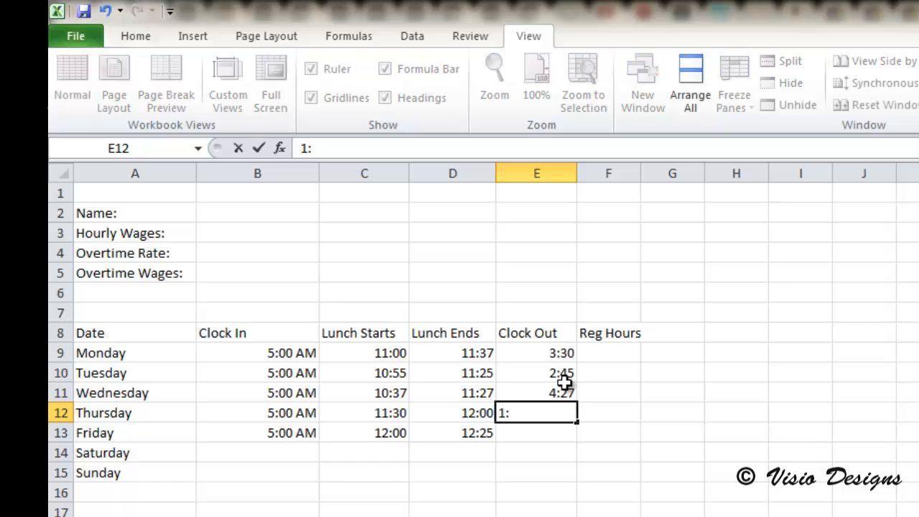
key("Return")
type("3:45")
key("Return")
key("Return")
key("Return")
key("Return")
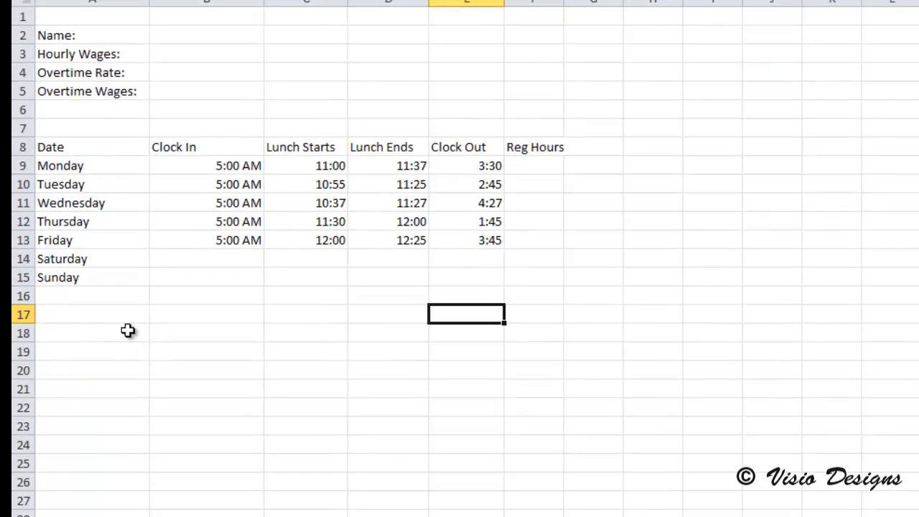
- Add the summary row labels Regular Hours, Overtime Hour and TOTAL in A19 to A21
left_click(91, 294)
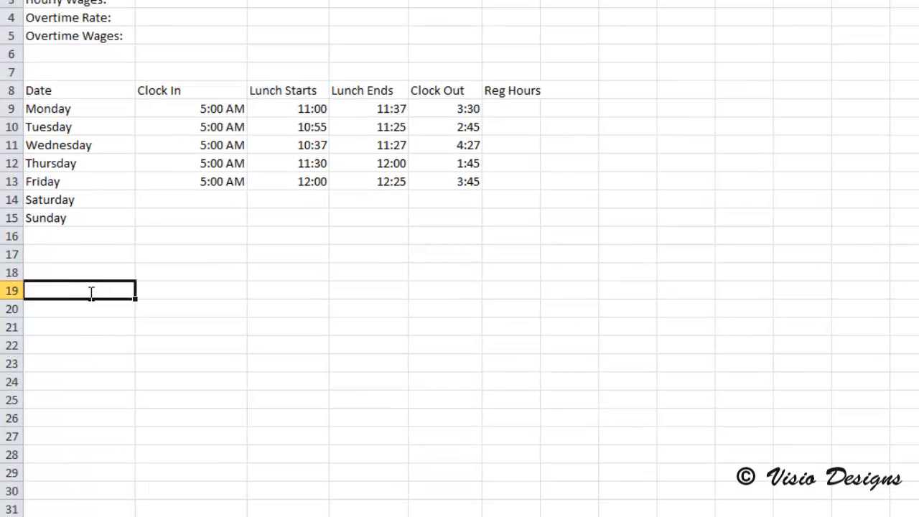
type("Regular Hours")
key("Return")
type("Overtime Hour")
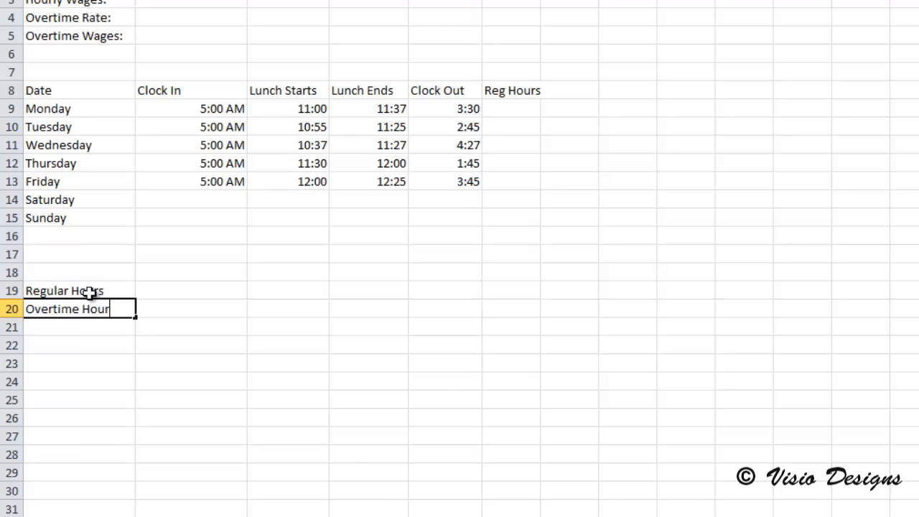
key("Return")
type("TOTAL")
- Add the summary column headers Hours in B18 and Pay in C18
left_click(174, 274)
type("Hours")
key("Tab")
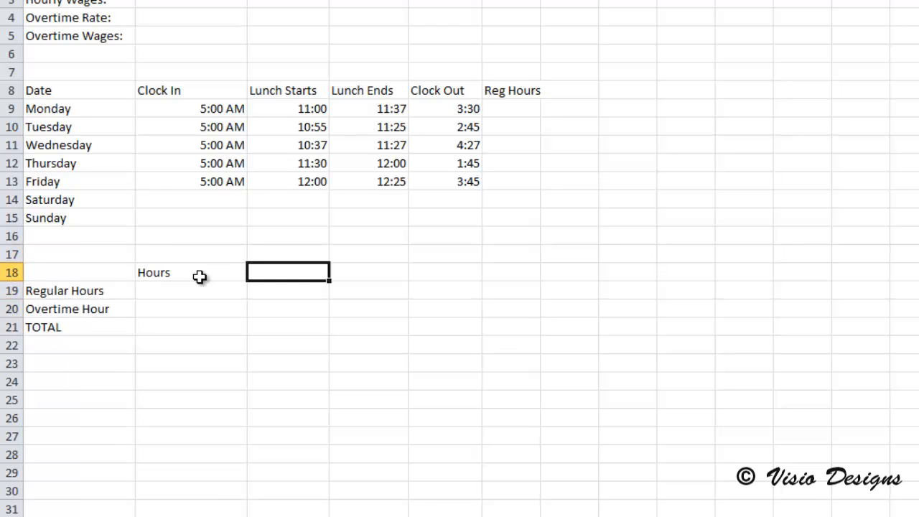
type("Pay")
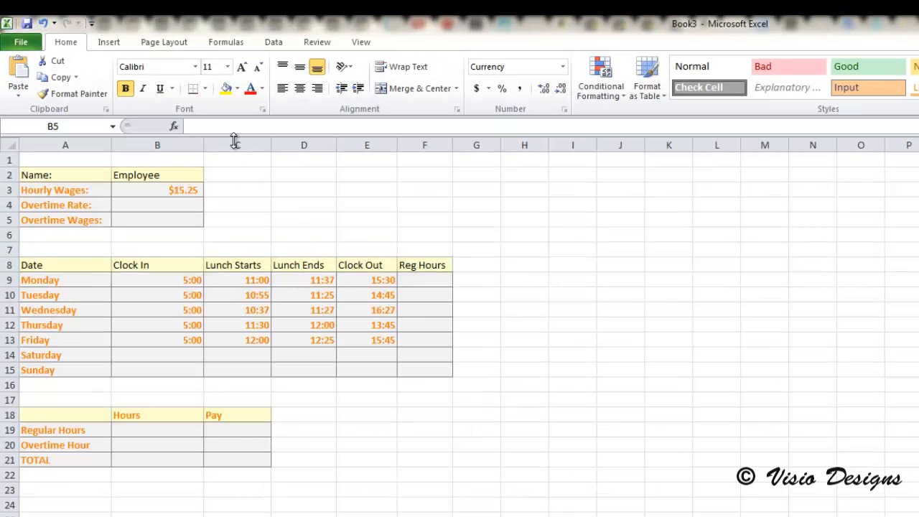
- Set the overtime rate in B4 to 1.5
left_click(153, 205)
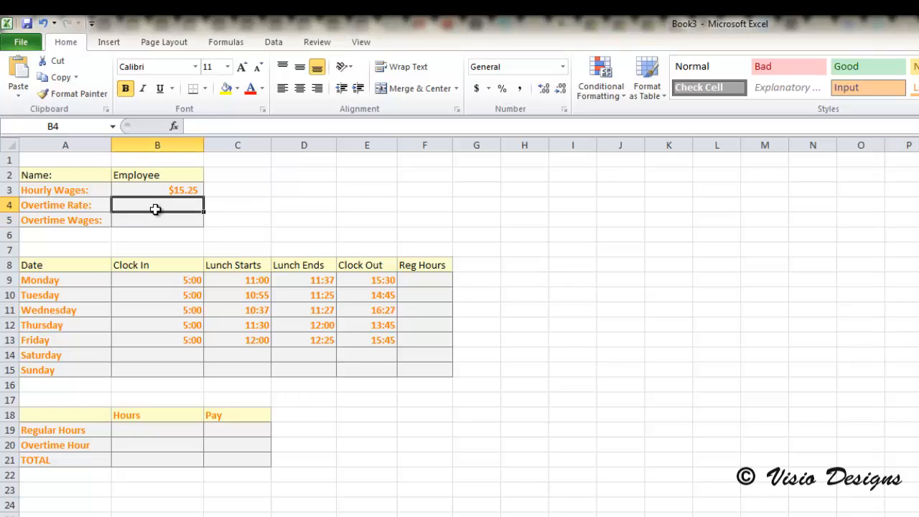
left_click(199, 188)
left_click(192, 204)
type("1.5")
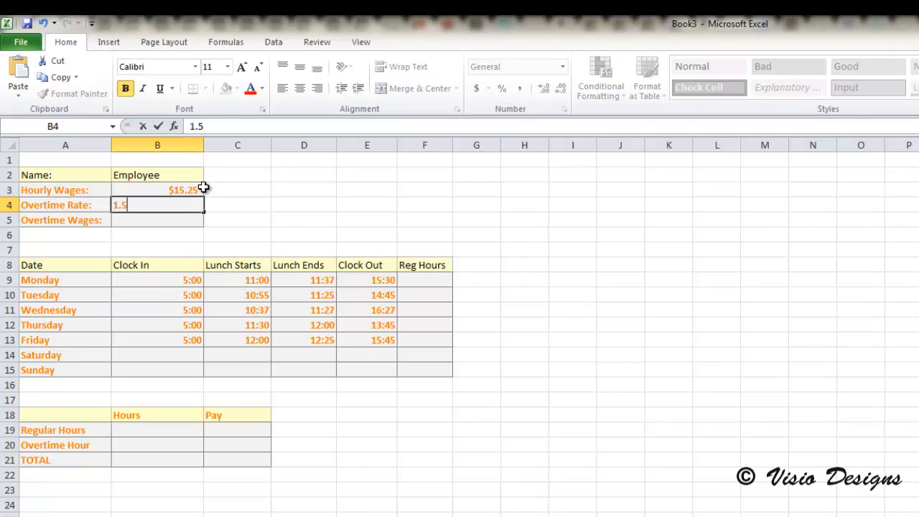
left_click(179, 219)
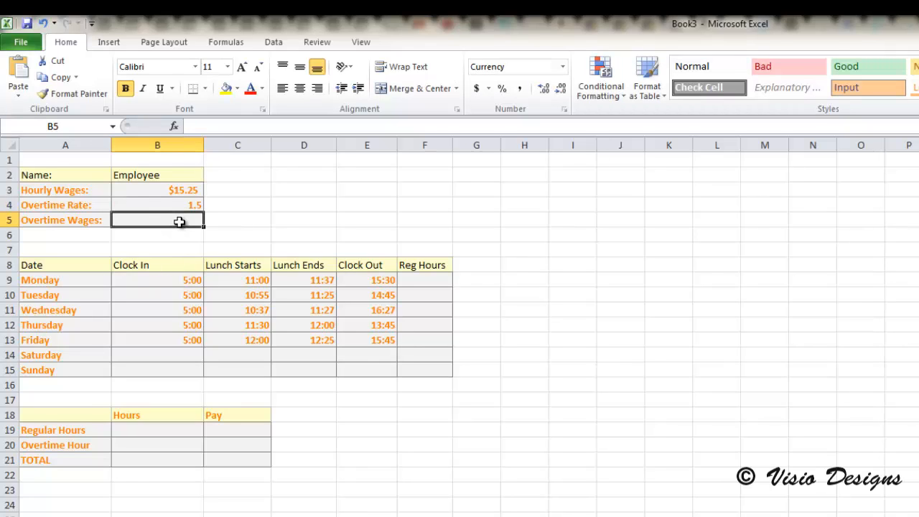
- Enter the formula =SUM($B$3*$B$4) in B5 to compute the overtime wage
left_click(221, 126)
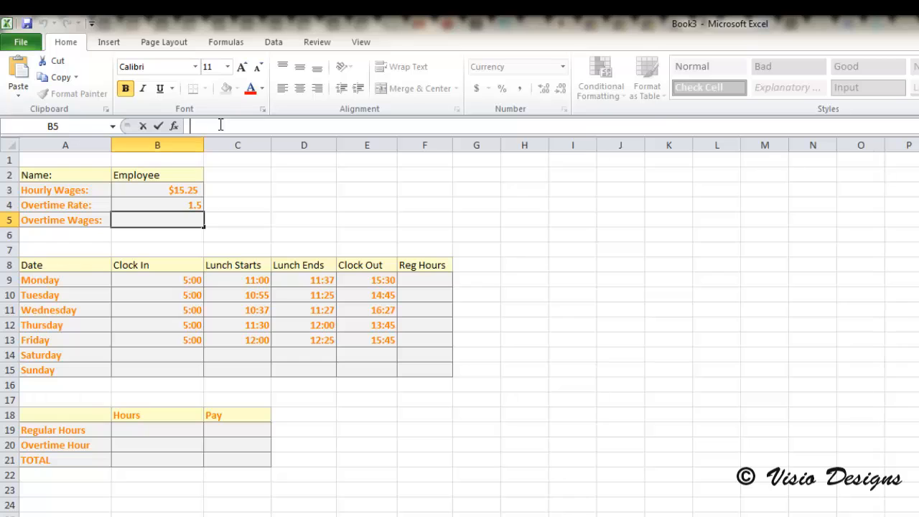
type("=SUM")
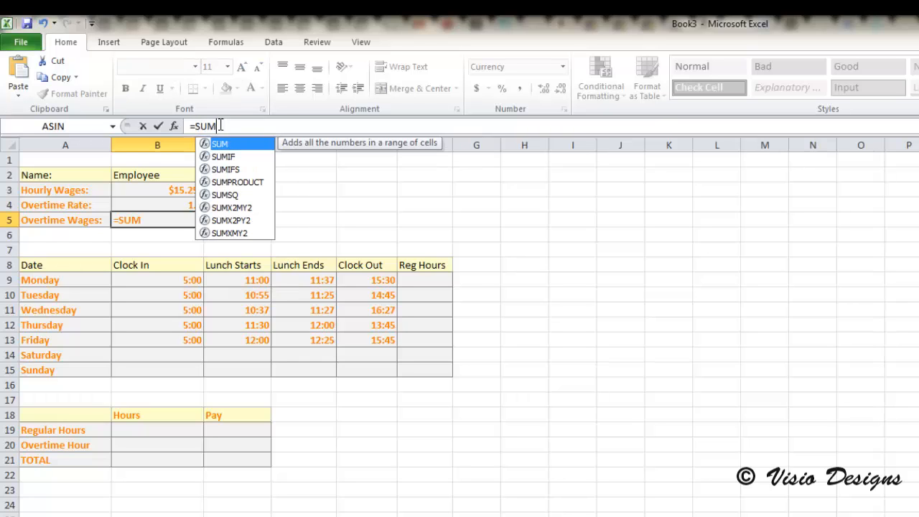
type("(")
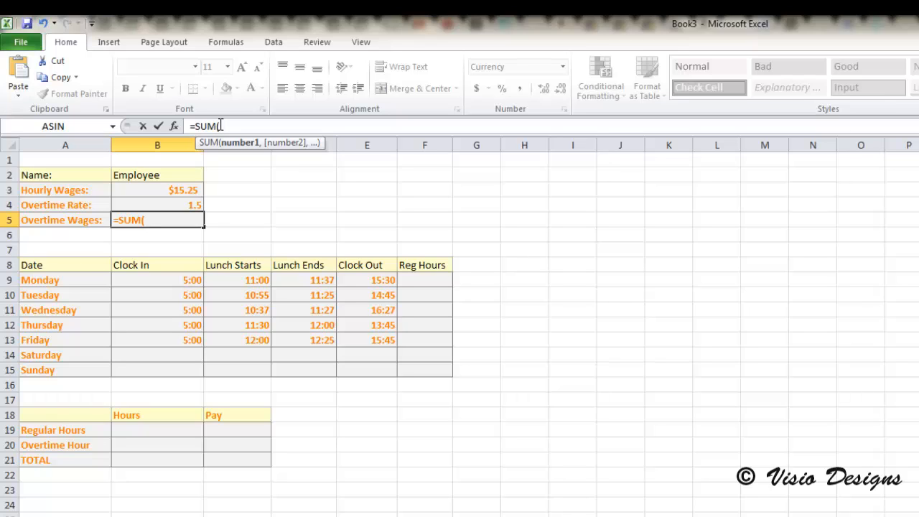
type("$B#")
key("BackSpace")
type("3")
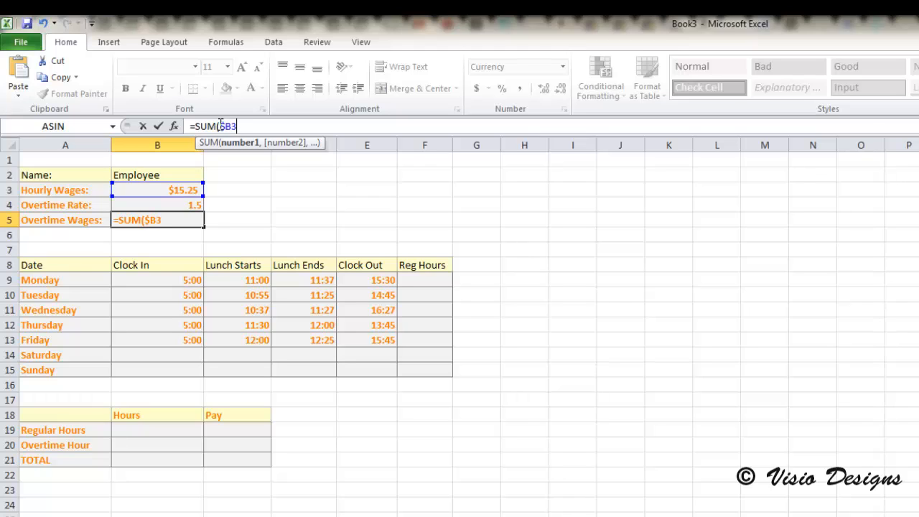
key("BackSpace")
type("$3*$B$4")
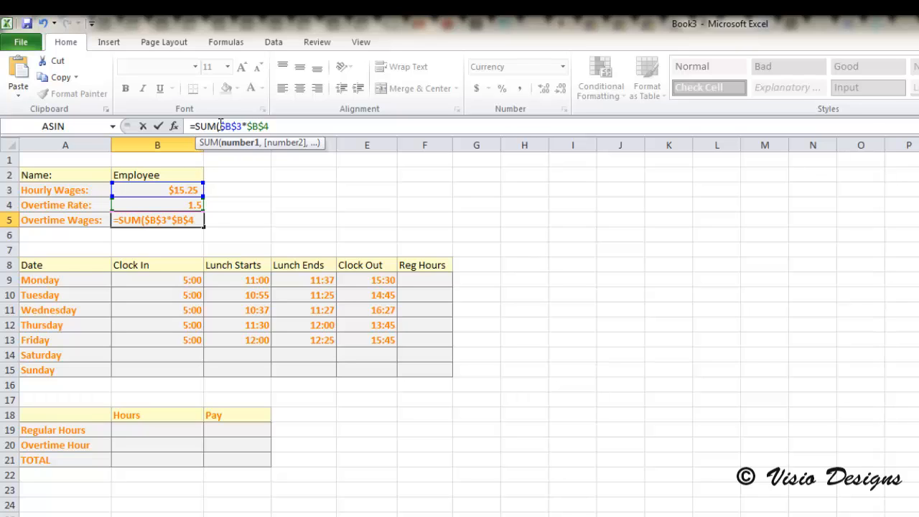
type(")")
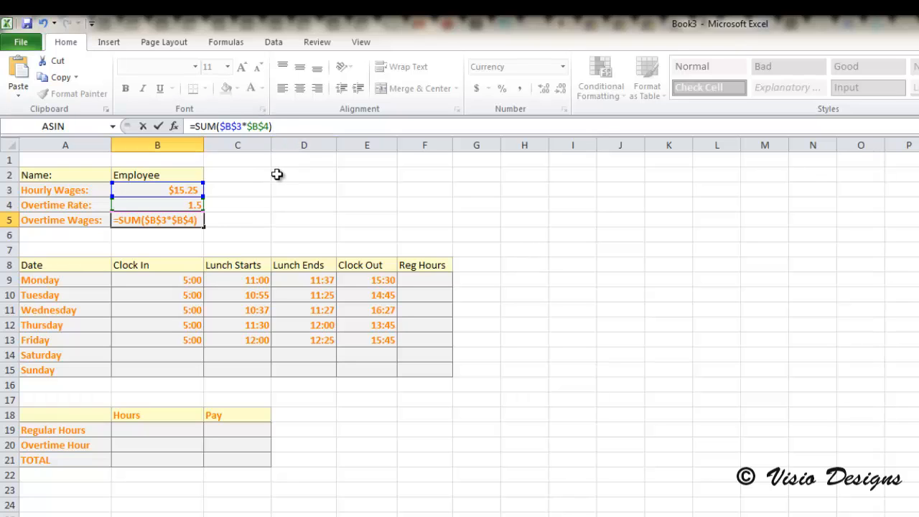
key("Return")
left_click(180, 219)
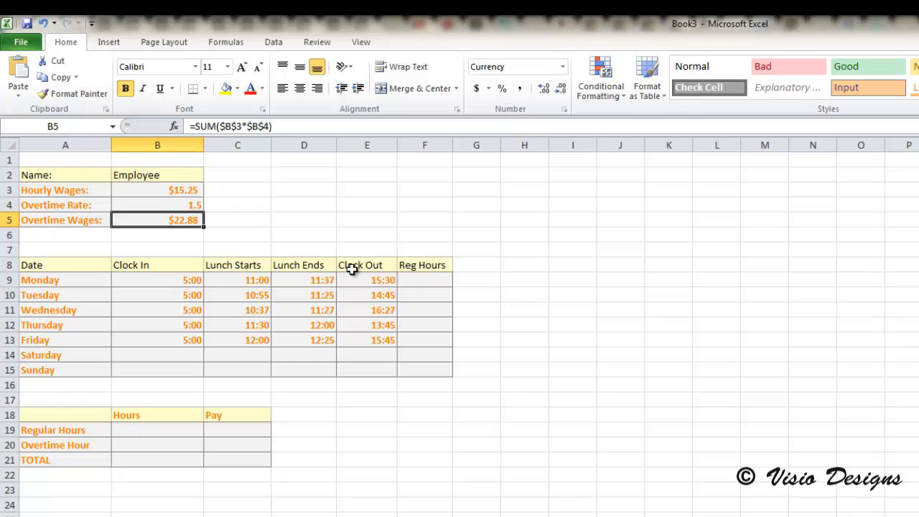
- Enter the formula =((C9-B9)+(E9-D9))*24 in F9 to calculate Monday's regular hours
left_click(410, 285)
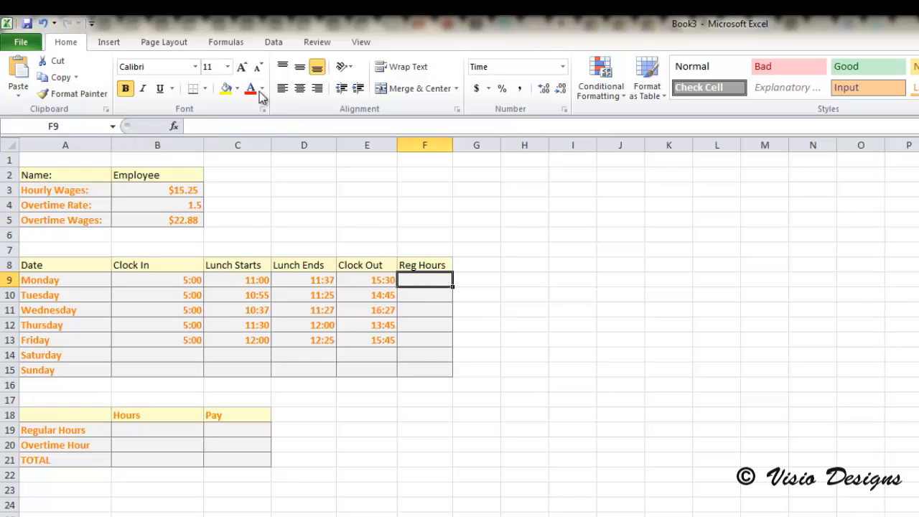
left_click(281, 130)
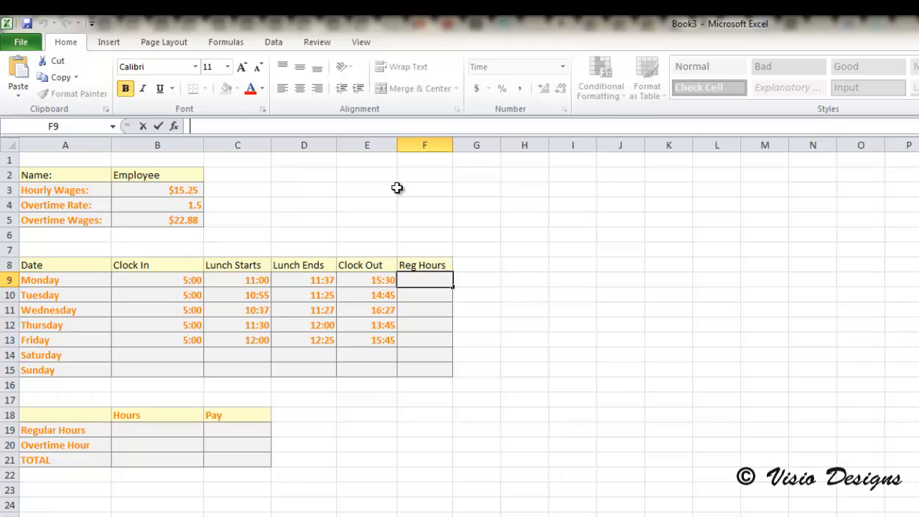
type("=((")
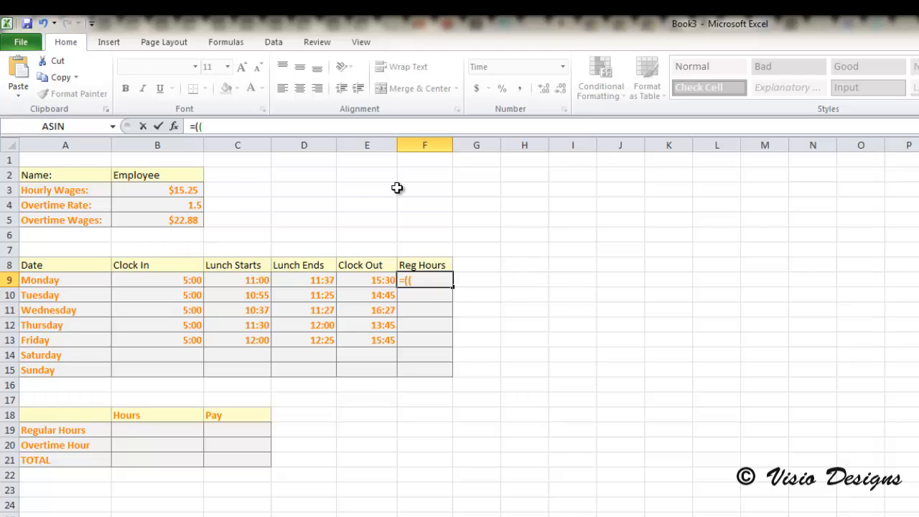
type("C9-B")
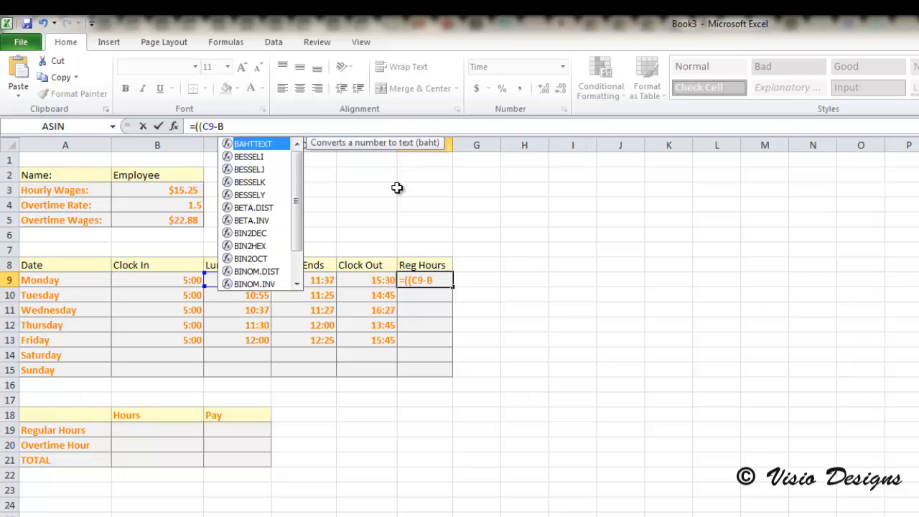
type("9)")
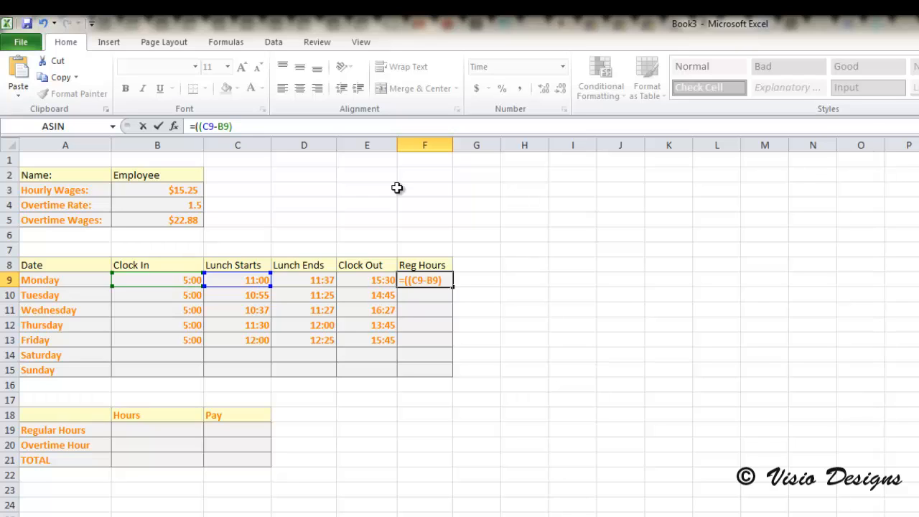
type("+(E9")
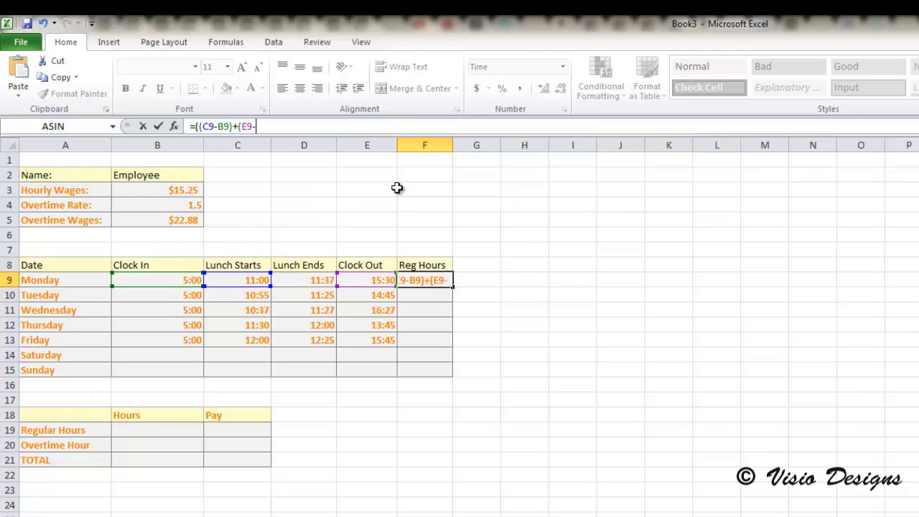
type("-D9")
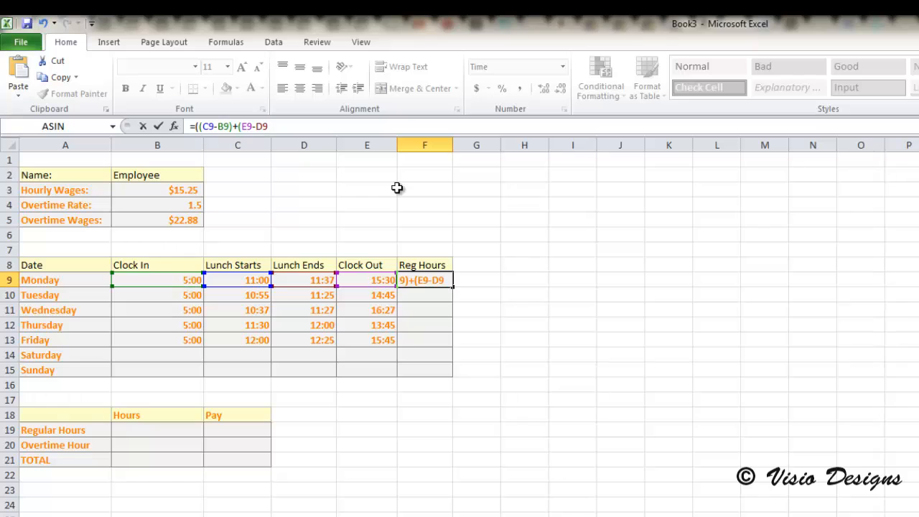
type("))*24")
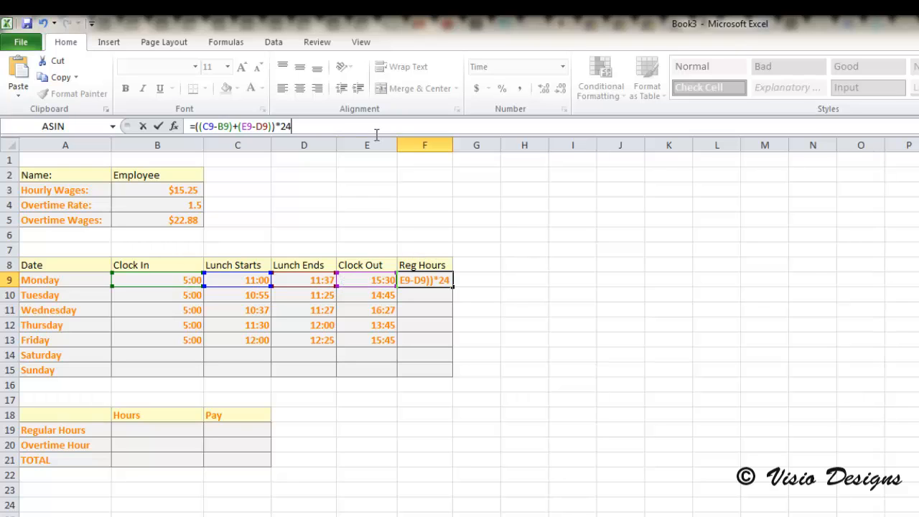
key("Return")
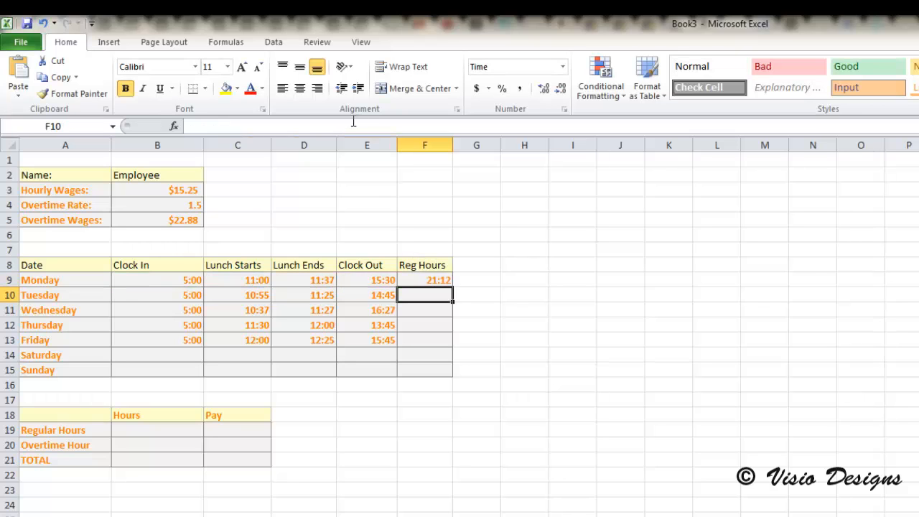
- Format F9 as a Number with 2 decimal places
left_click(440, 280)
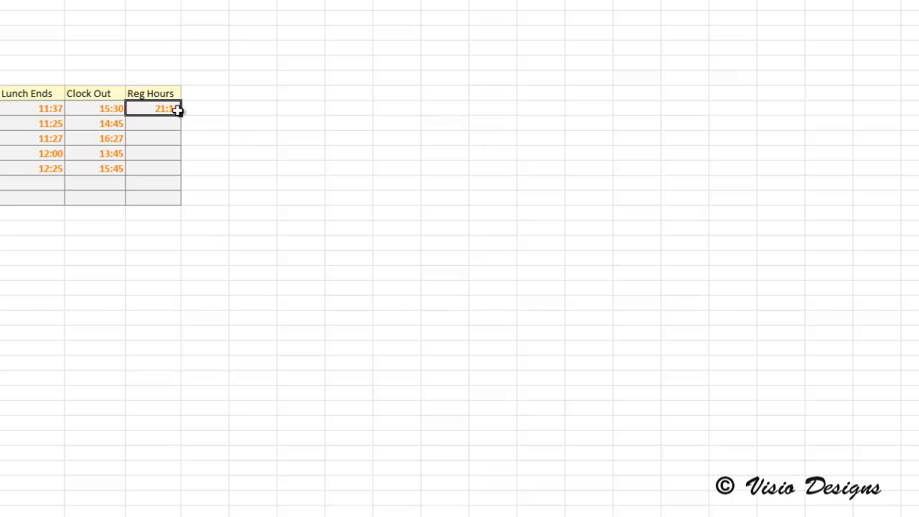
right_click(177, 110)
left_click(247, 316)
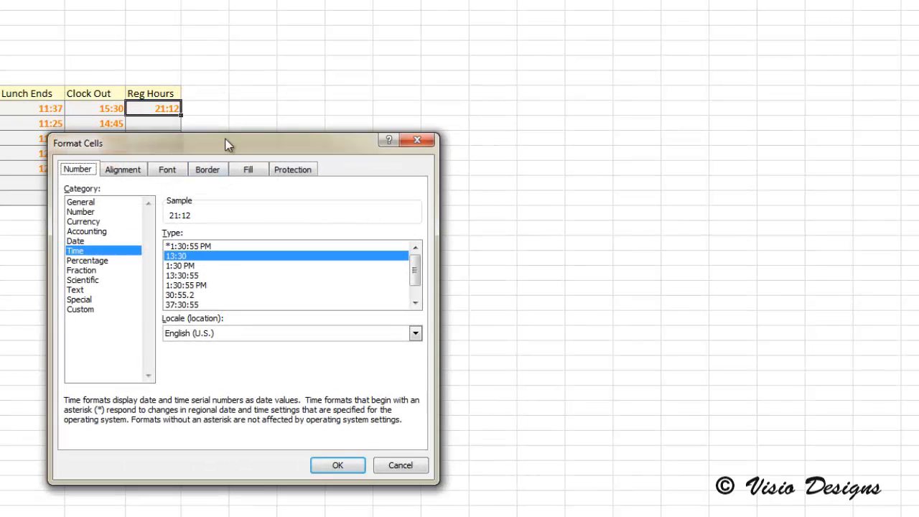
left_click_drag(227, 143, 577, 75)
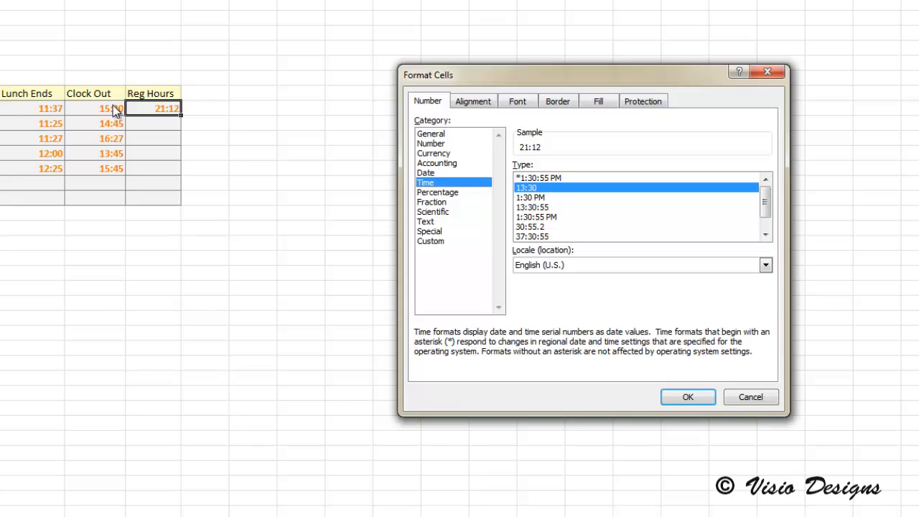
left_click(431, 240)
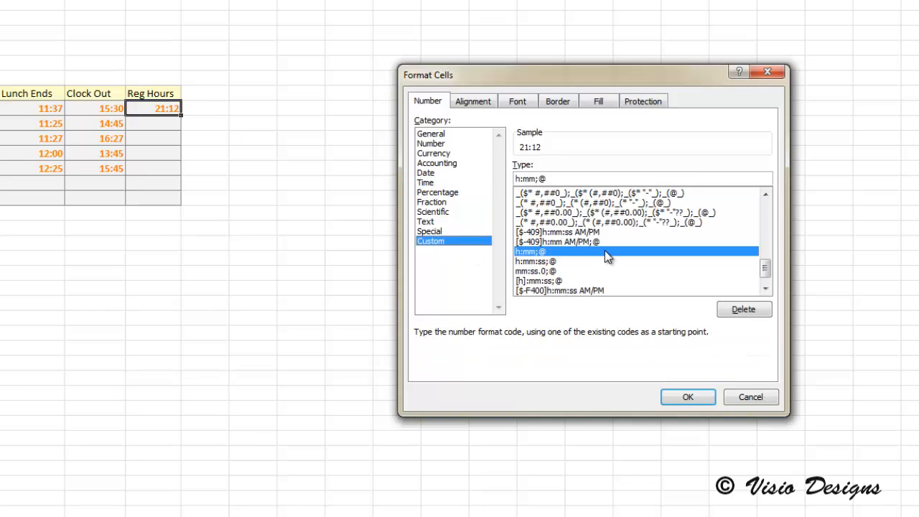
left_click(451, 143)
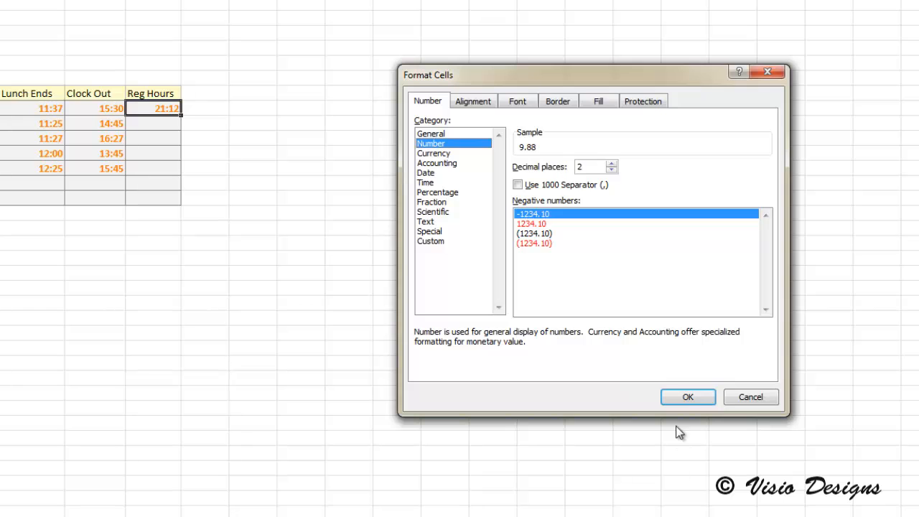
left_click(689, 399)
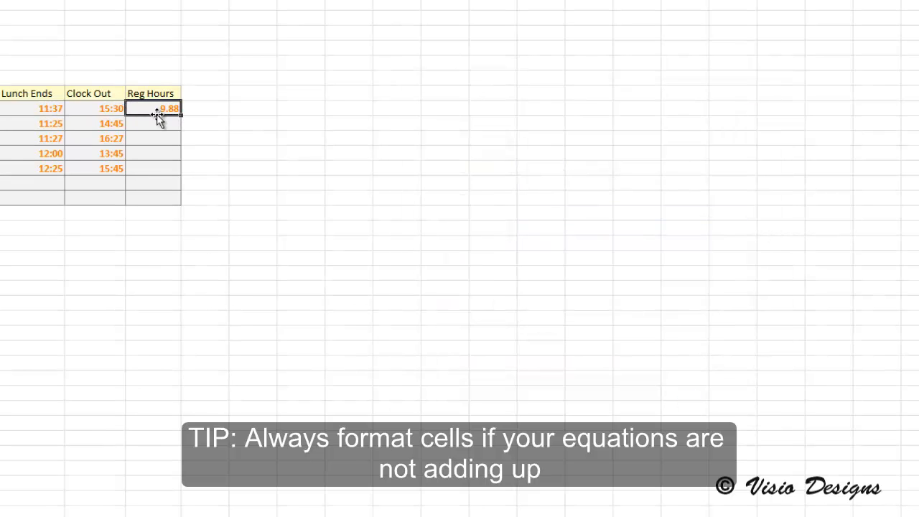
- Apply the Number format with 2 decimal places to the Reg Hours cells F9 to F15
left_click_drag(154, 109, 155, 198)
right_click(161, 200)
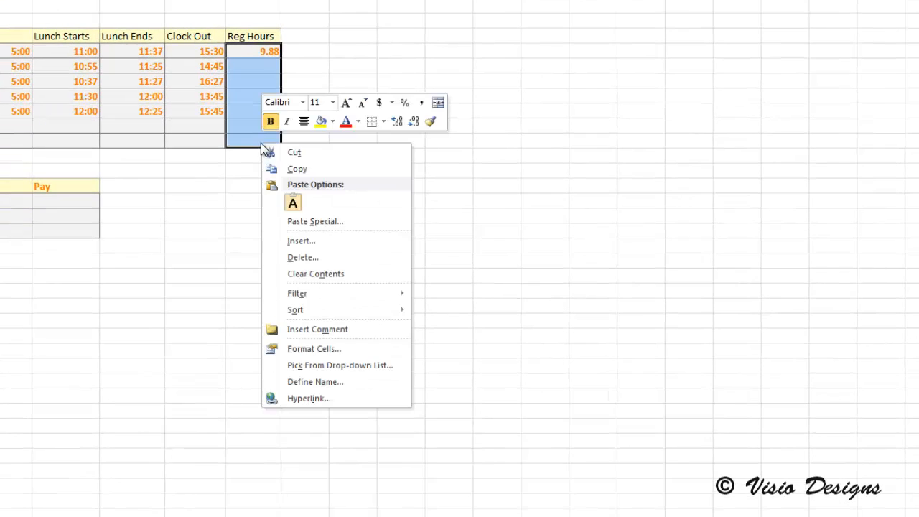
left_click(329, 348)
left_click(174, 235)
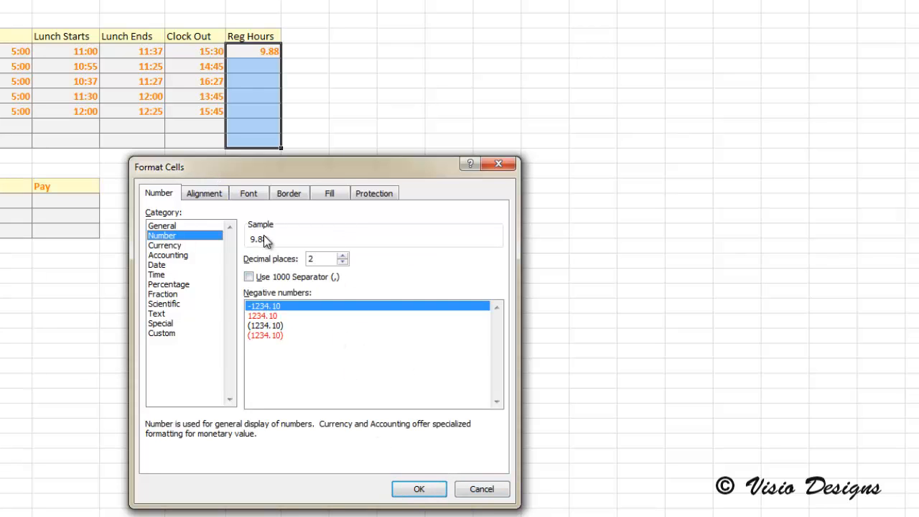
left_click(417, 490)
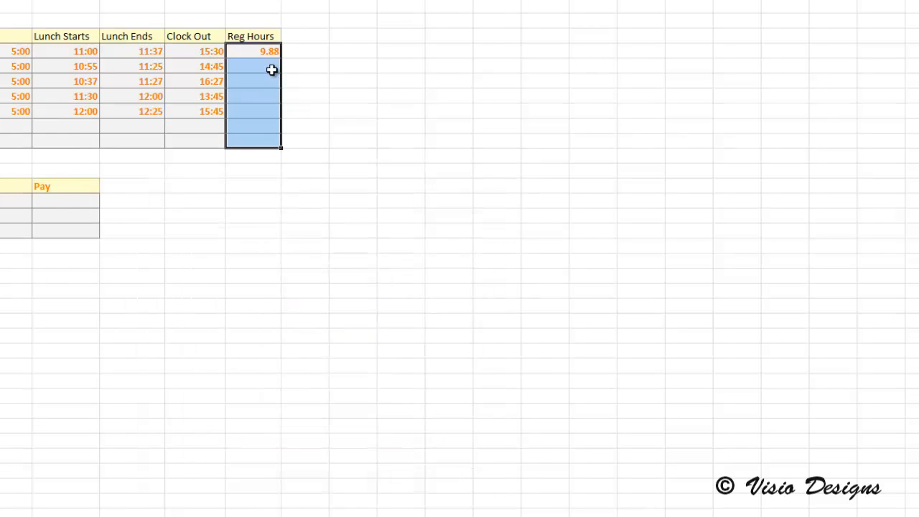
- Apply the custom time format h:mm AM/PM to Monday's clock-in, lunch and clock-out times in B9 to E9
left_click(245, 63)
left_click(260, 53)
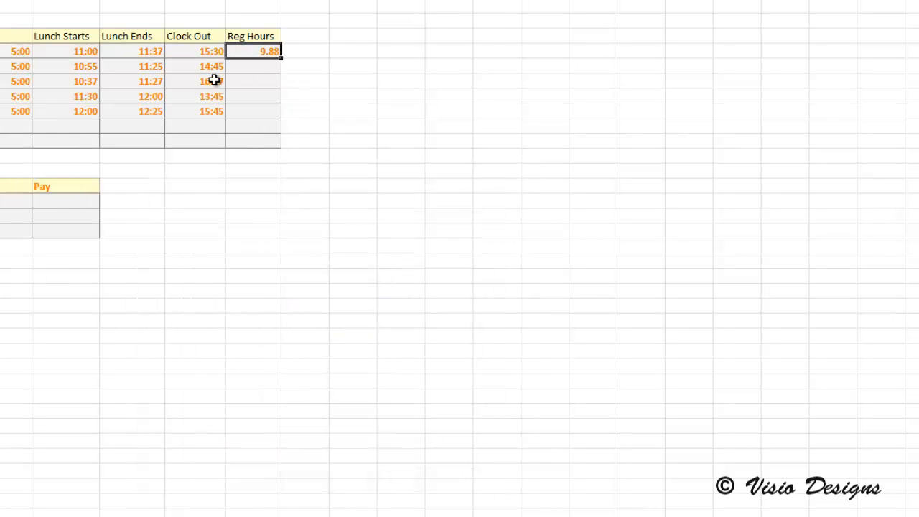
left_click(27, 53)
left_click_drag(27, 53, 207, 51)
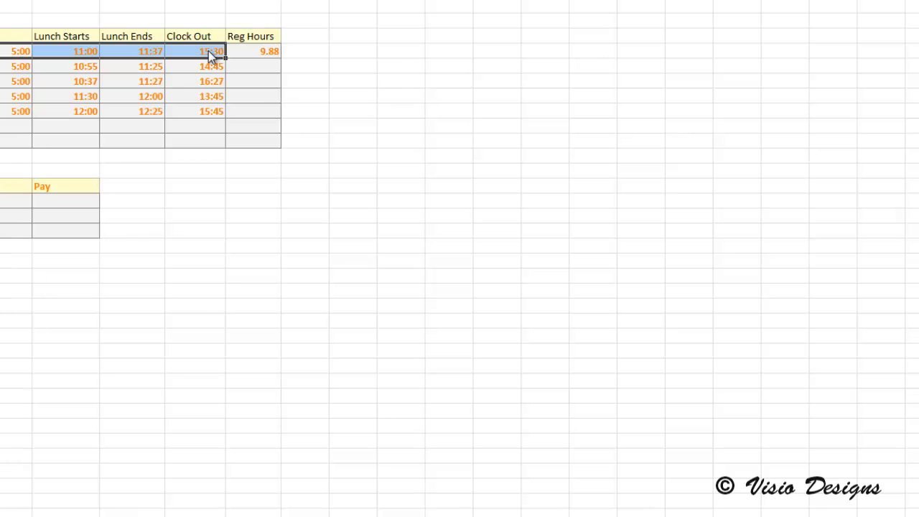
right_click(210, 51)
left_click(290, 258)
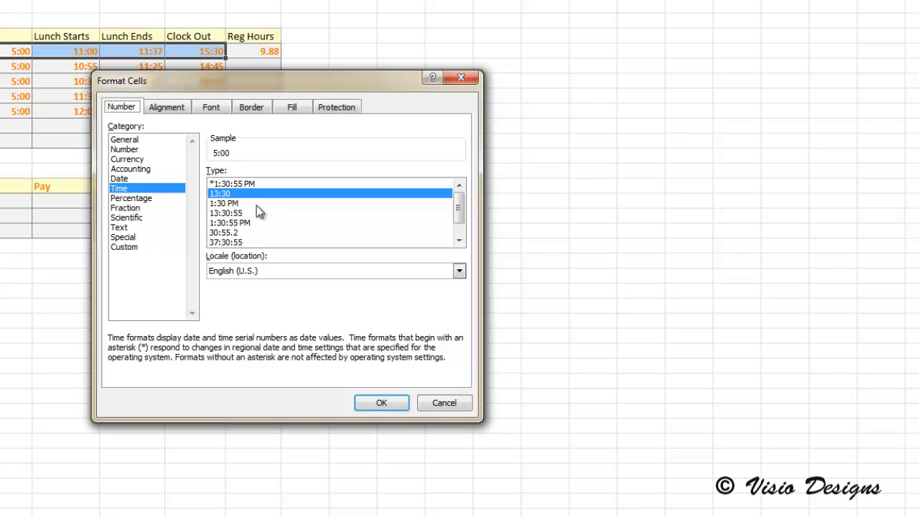
scroll(256, 206, "down", 1)
left_click(118, 246)
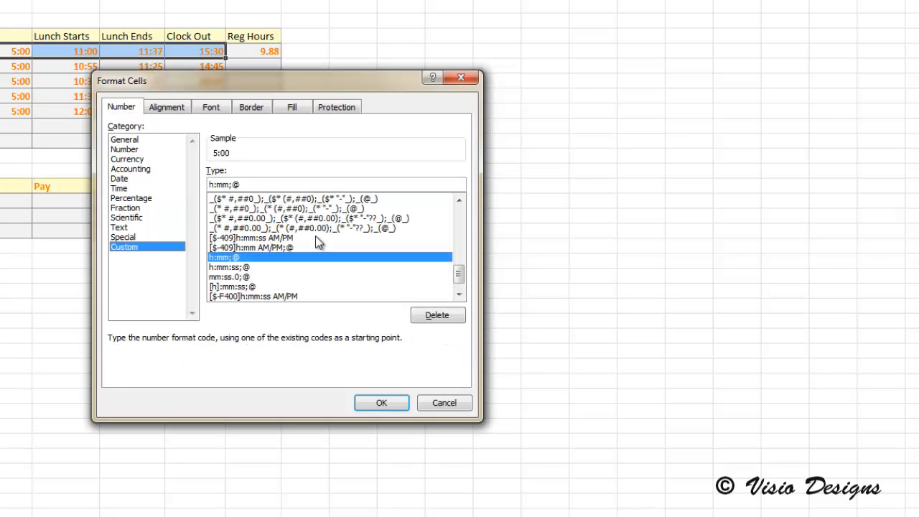
left_click(329, 279)
key("h")
scroll(300, 262, "down", 1)
scroll(300, 263, "up", 1)
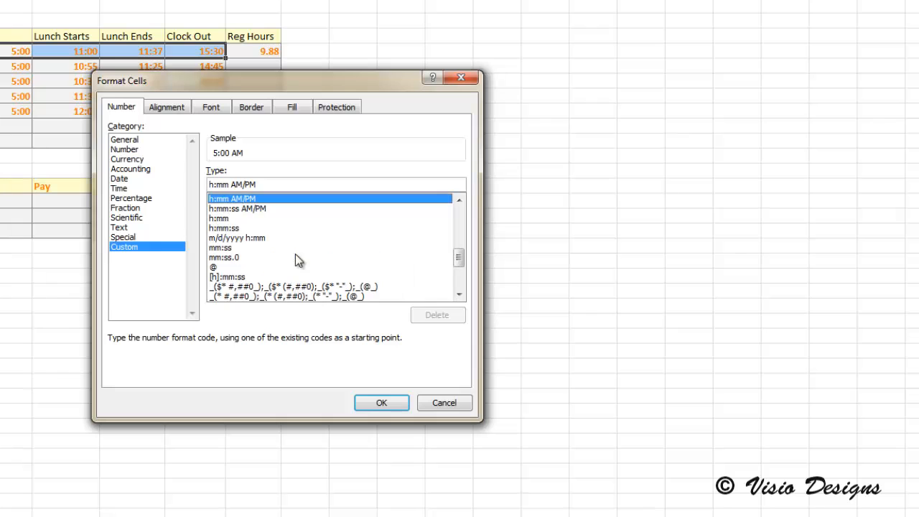
left_click(258, 216)
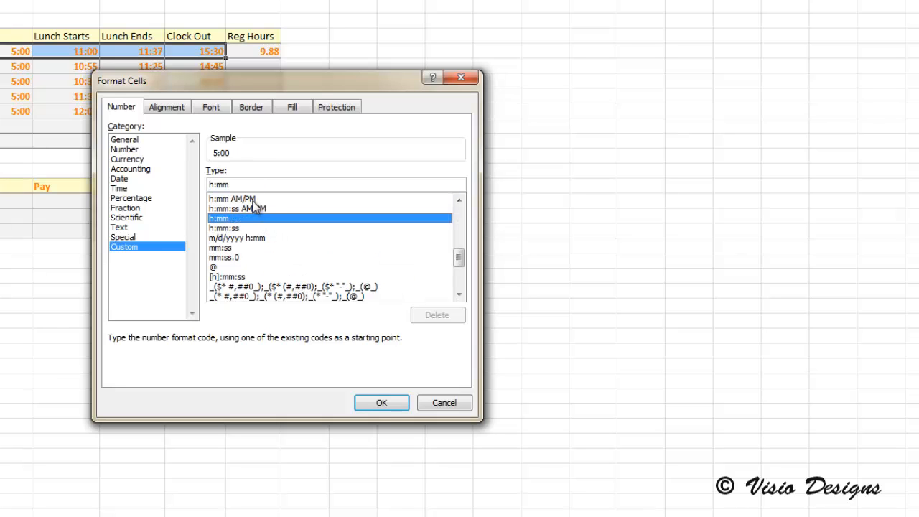
left_click(254, 200)
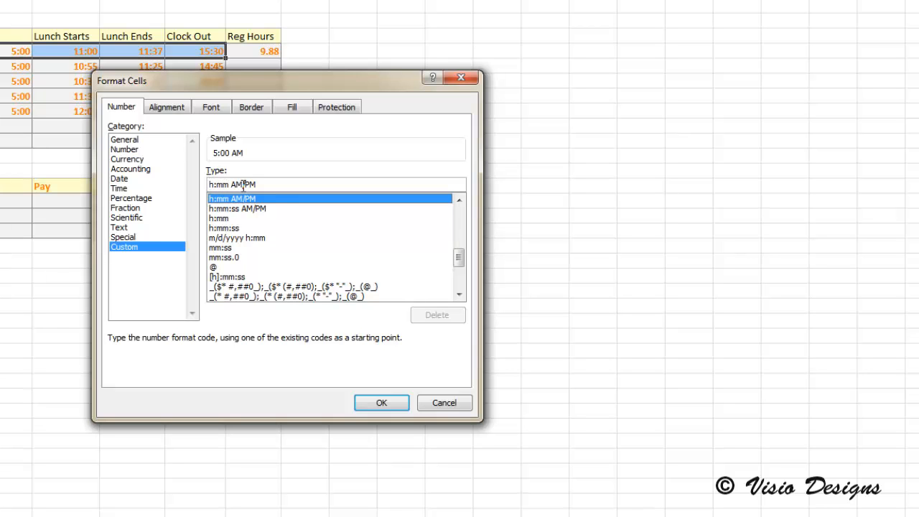
left_click(393, 403)
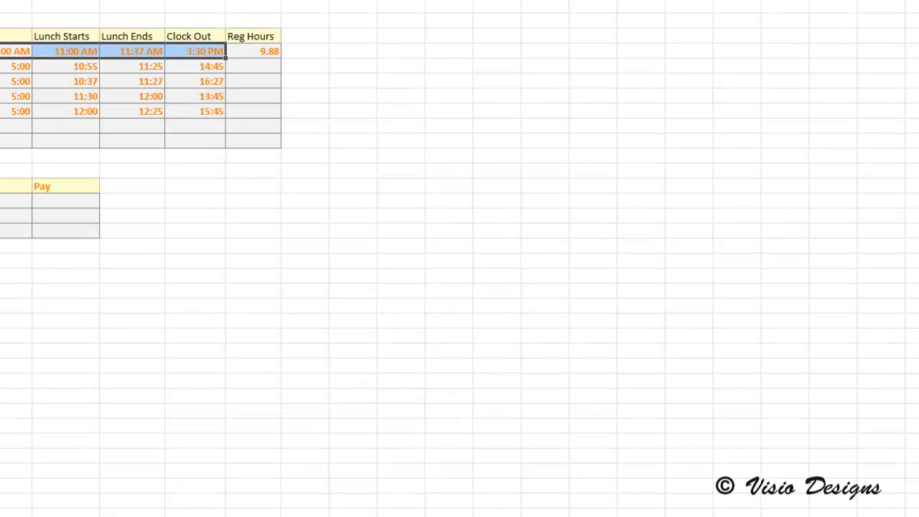
- Apply the h:mm AM/PM custom format to the remaining weekday times in B10 to E13
left_click(124, 67)
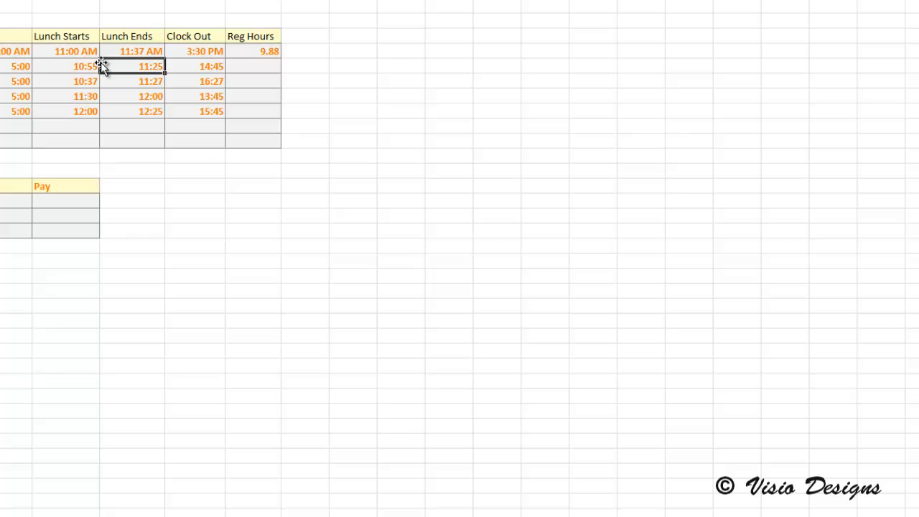
left_click(15, 67)
left_click(216, 111, "shift")
right_click(209, 114)
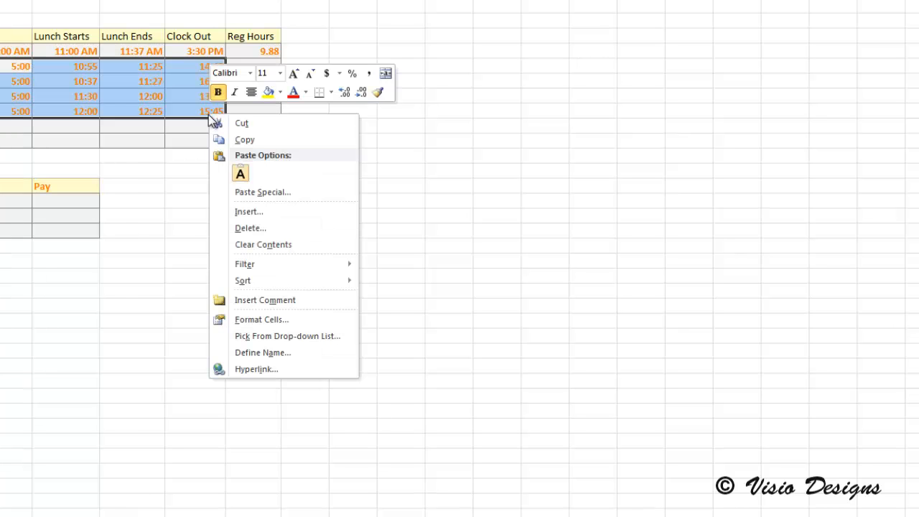
left_click(274, 320)
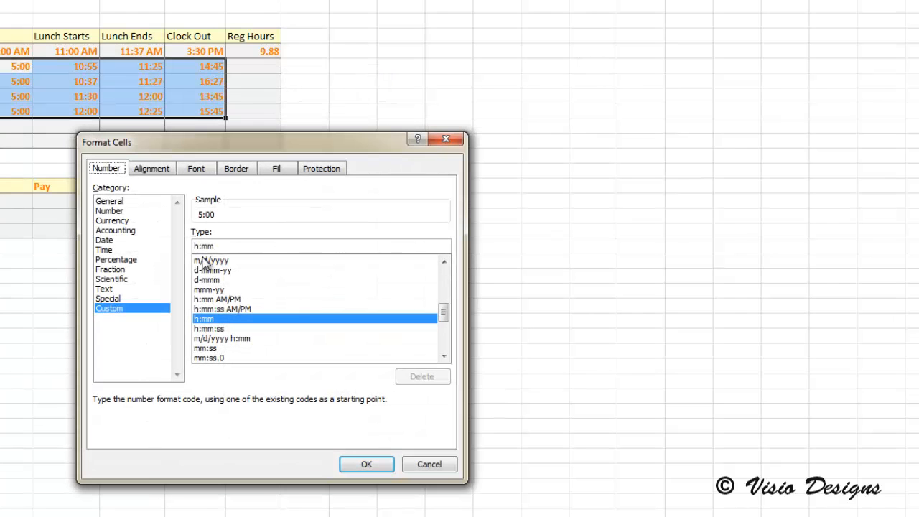
left_click(239, 290)
left_click(241, 300)
left_click(367, 464)
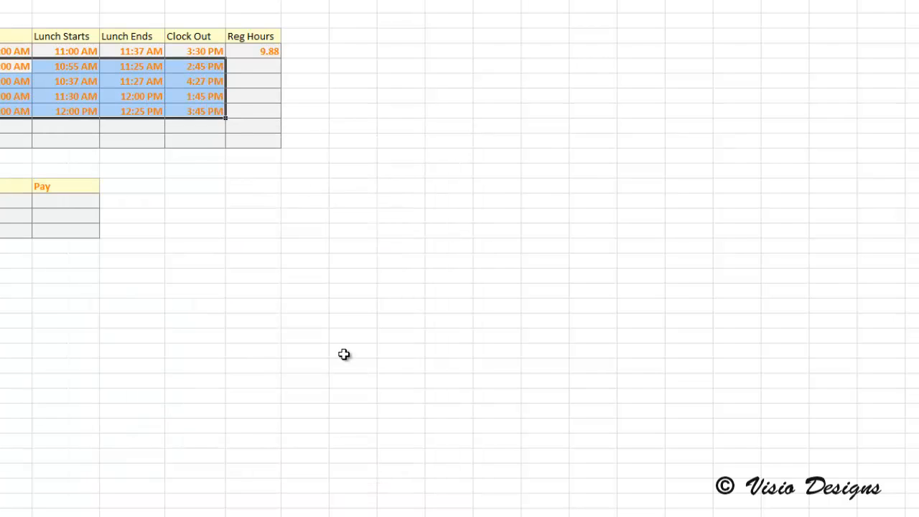
left_click(252, 69)
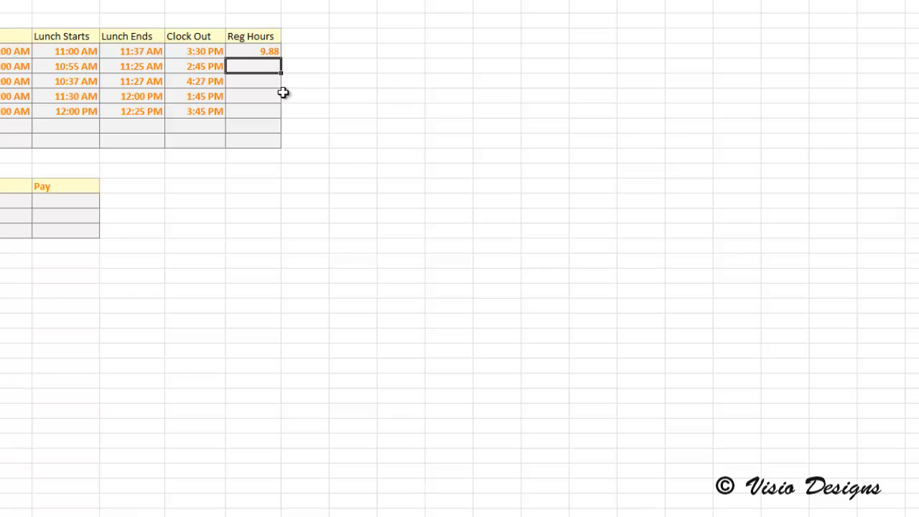
right_click(248, 70)
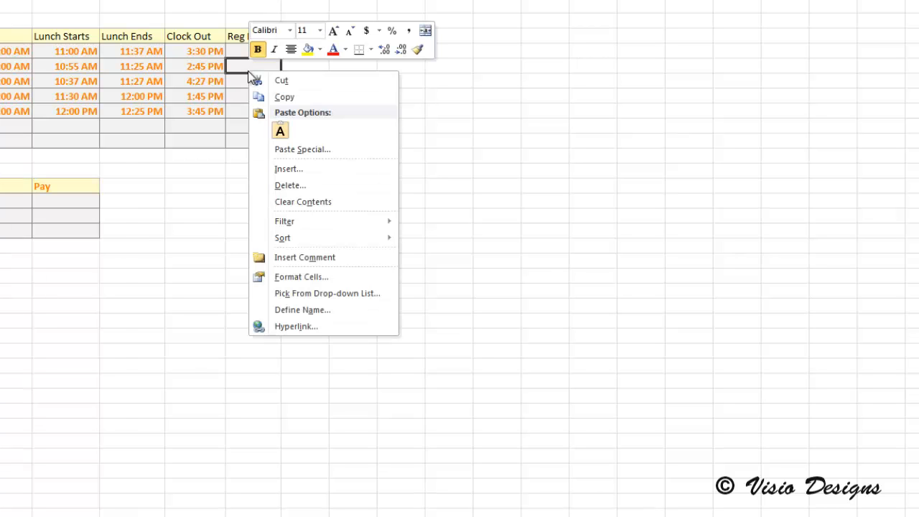
left_click(315, 278)
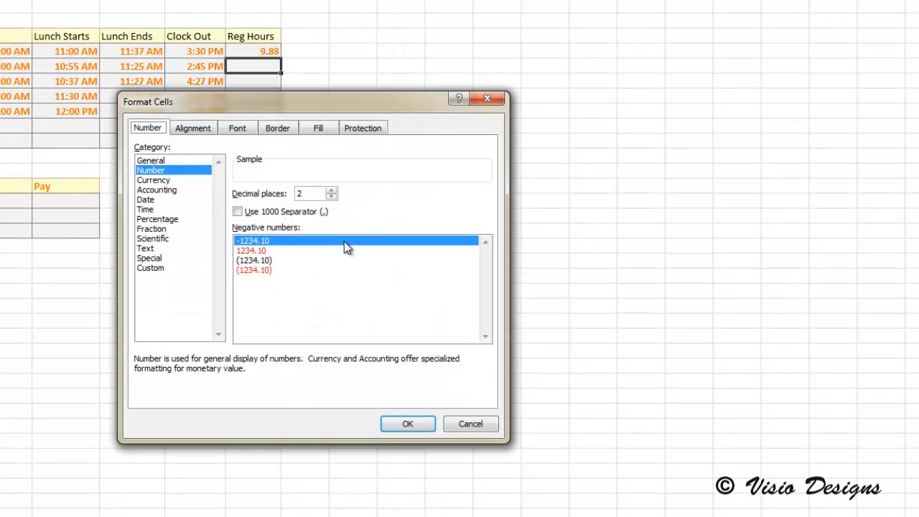
left_click(489, 428)
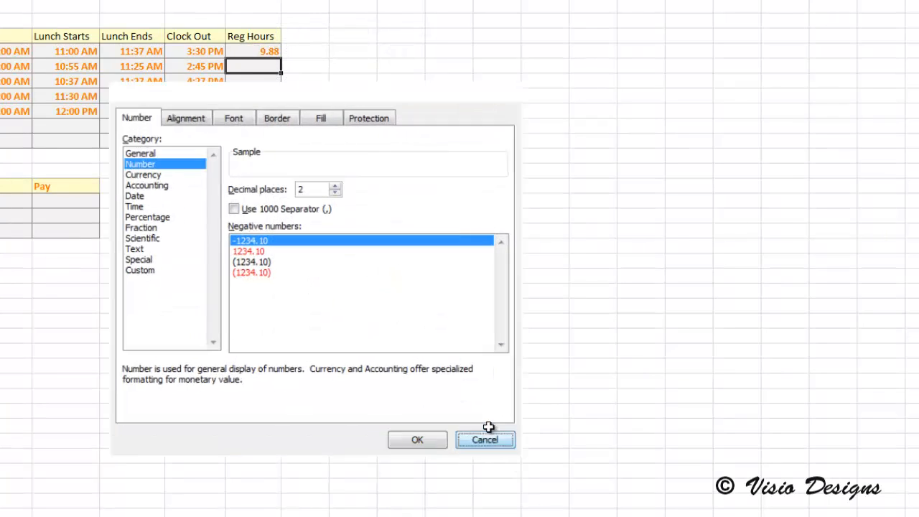
left_click(255, 79)
- Enter the formula =((C10-B10)+(E10-D10))*24 in F10 to calculate Tuesday's regular hours, correcting the missing parenthesis
left_click(255, 67)
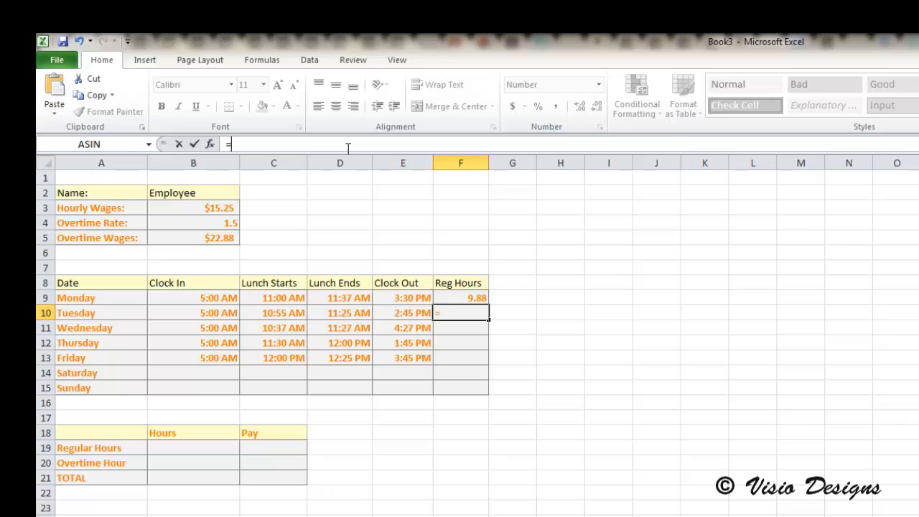
type("((C")
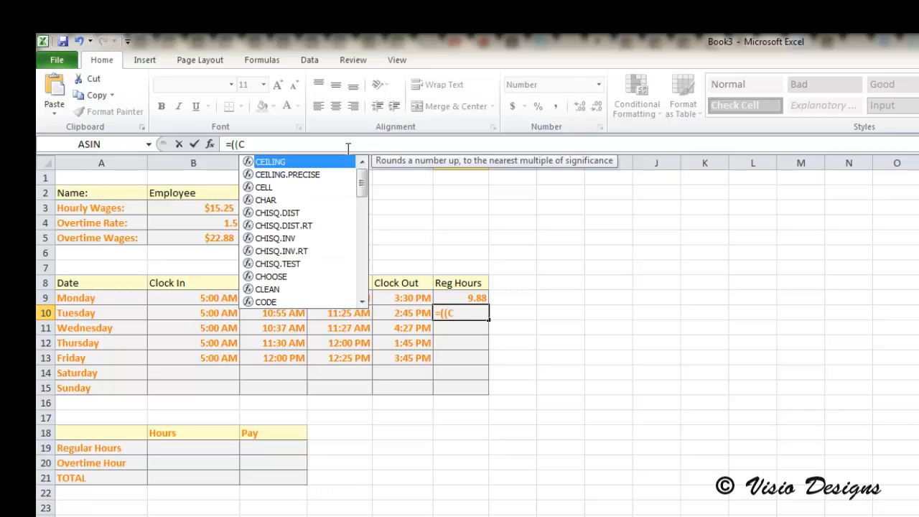
type("10-B10")
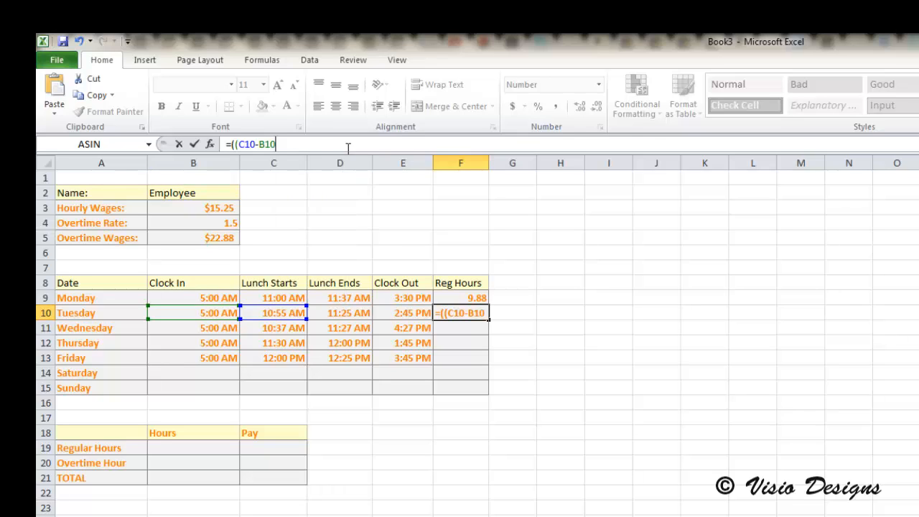
type(")+E1")
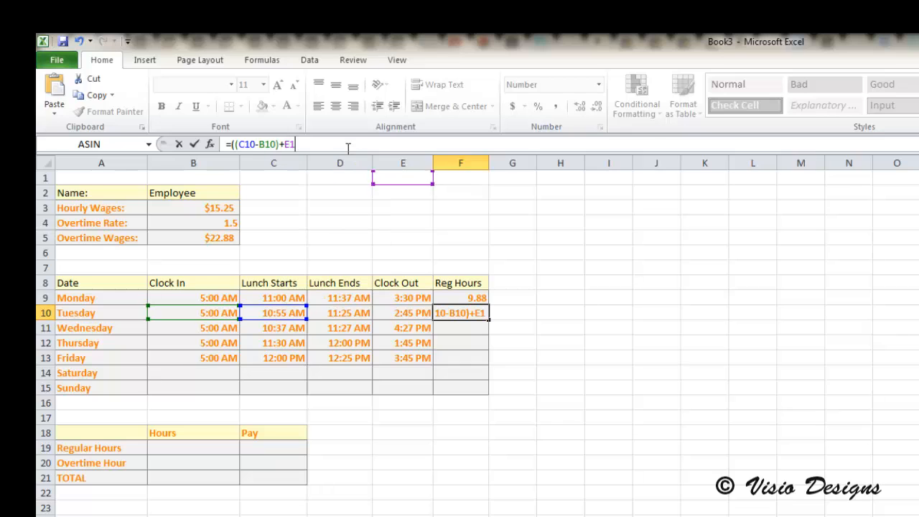
type("0-D")
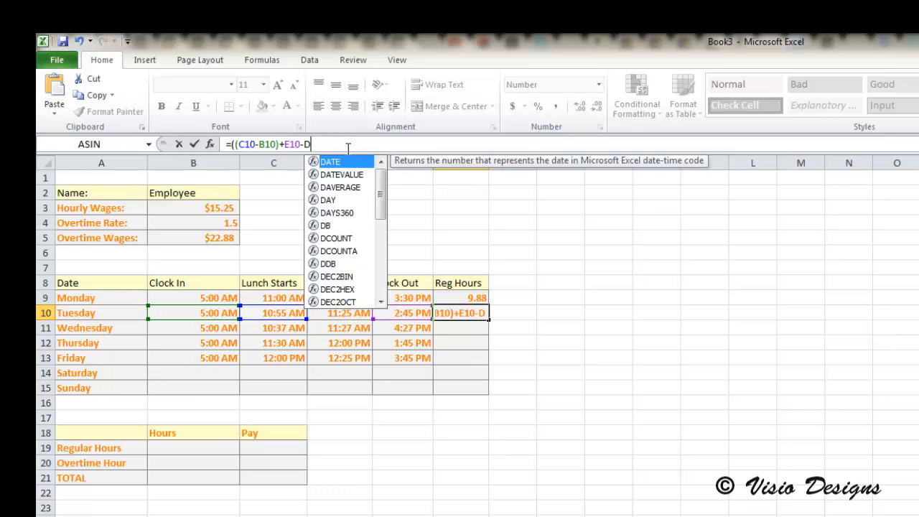
type("10))")
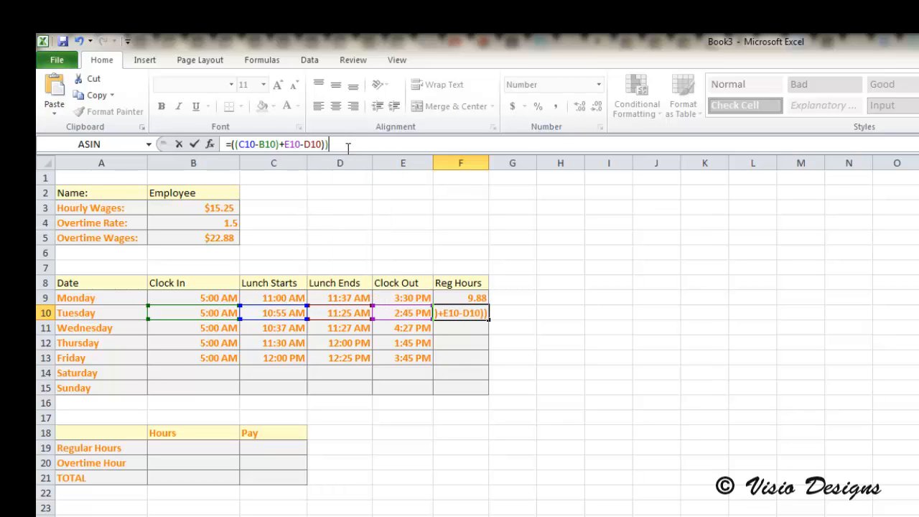
type("*24")
key("Return")
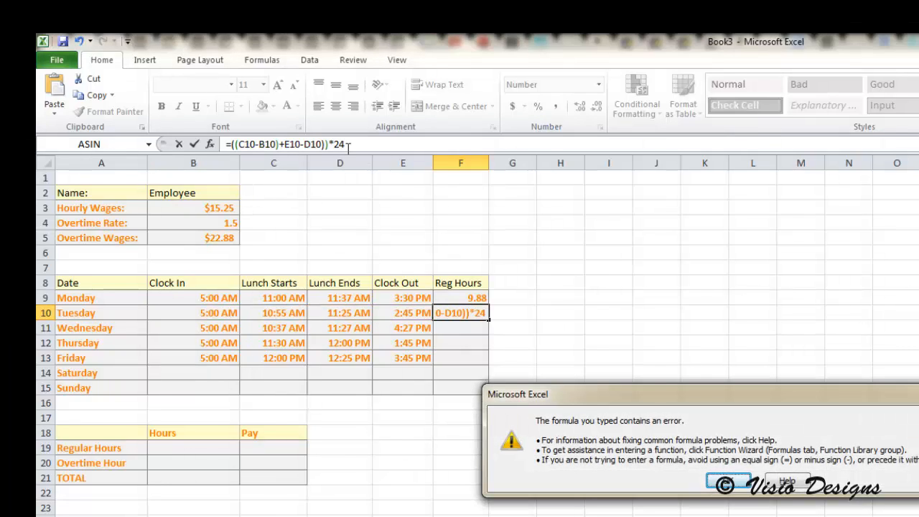
key("Return")
left_click(287, 144)
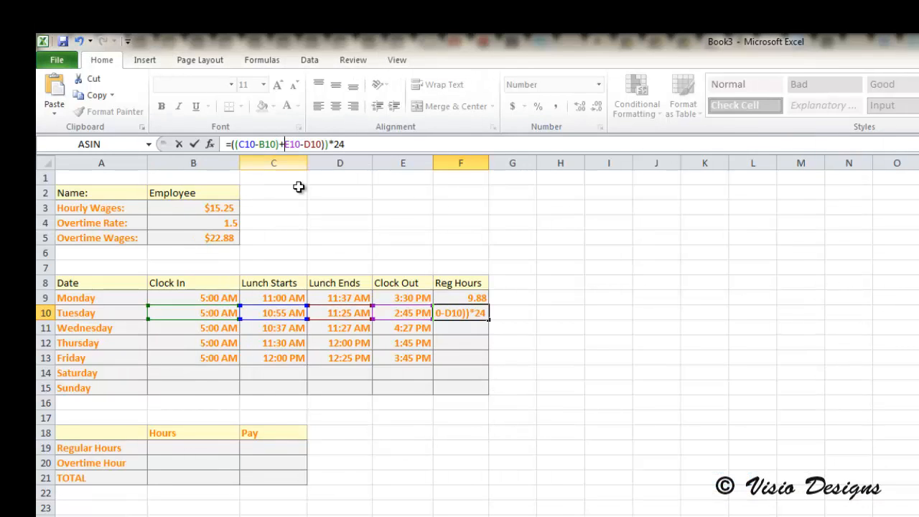
type("(")
key("Return")
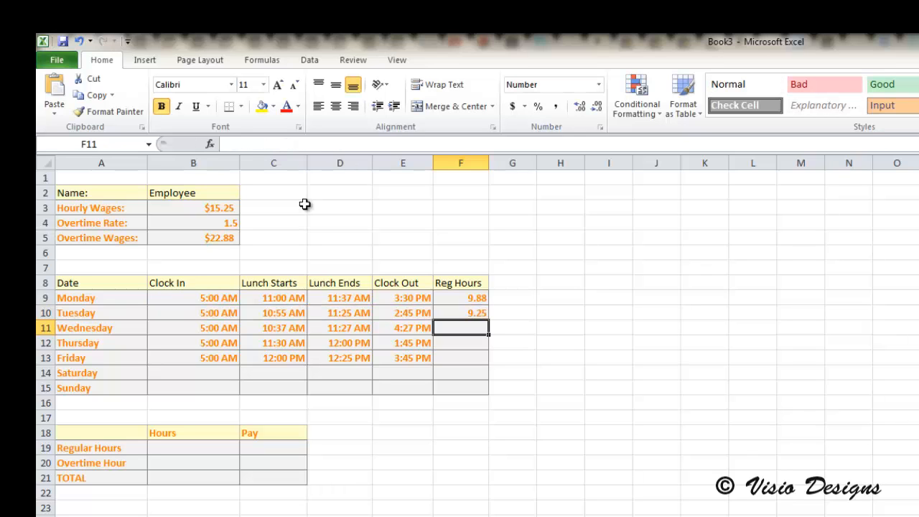
- Enter a formula in F11 for Wednesday's regular hours: (C11-B11) plus (E11-D11), multiplied by 24
left_click(260, 144)
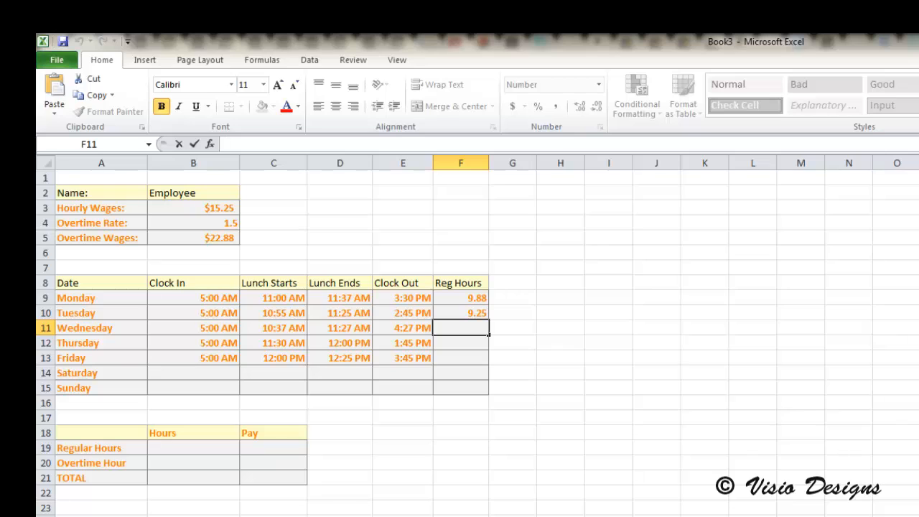
type("=")
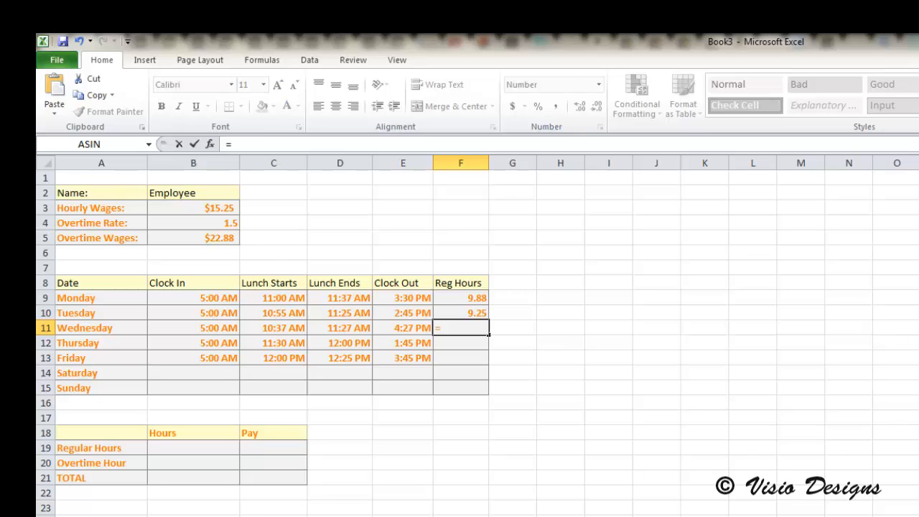
type("C11")
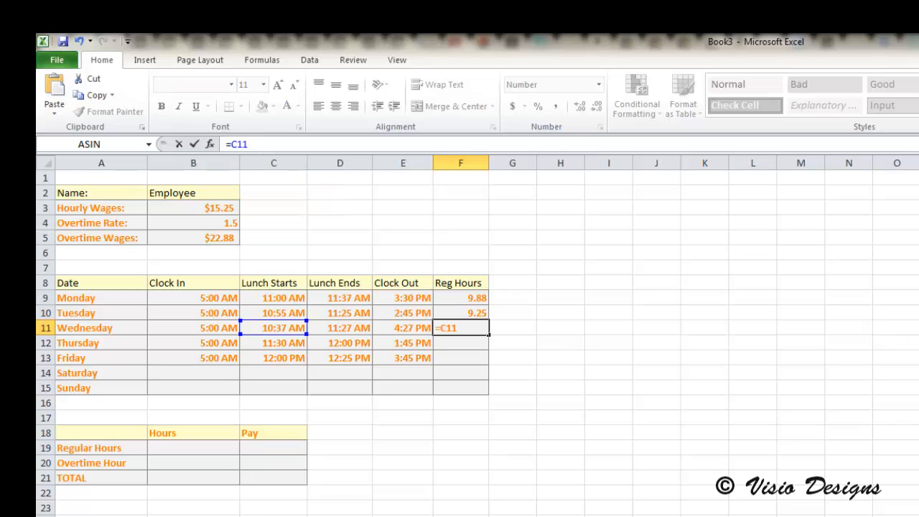
key("BackSpace")
key("BackSpace")
key("BackSpace")
type("((C")
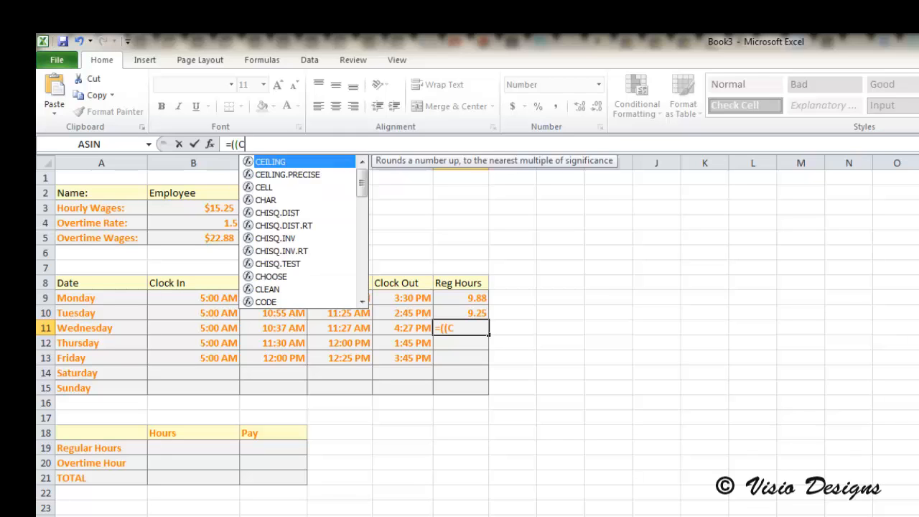
type("11-")
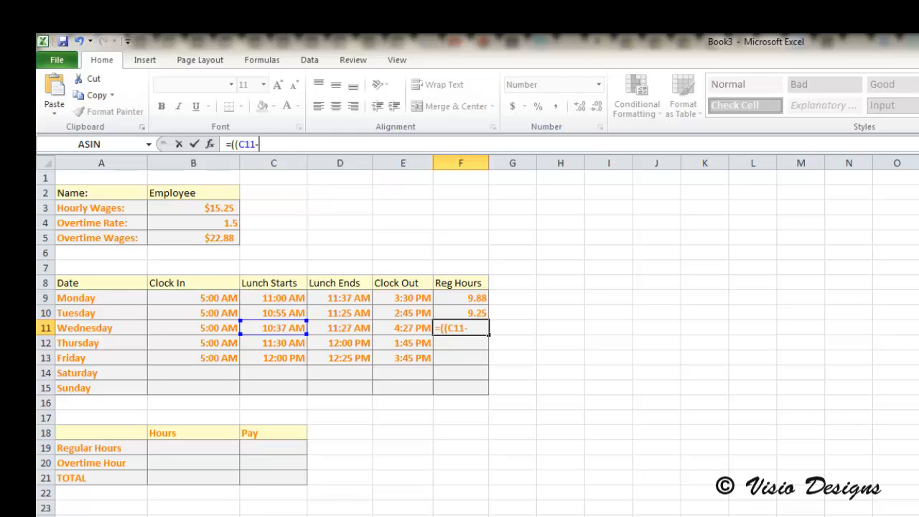
type("B11")
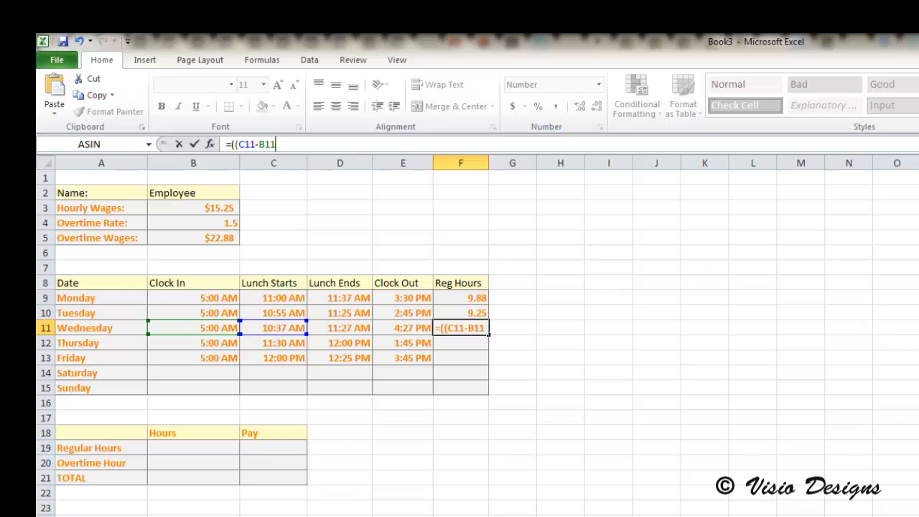
type(")+")
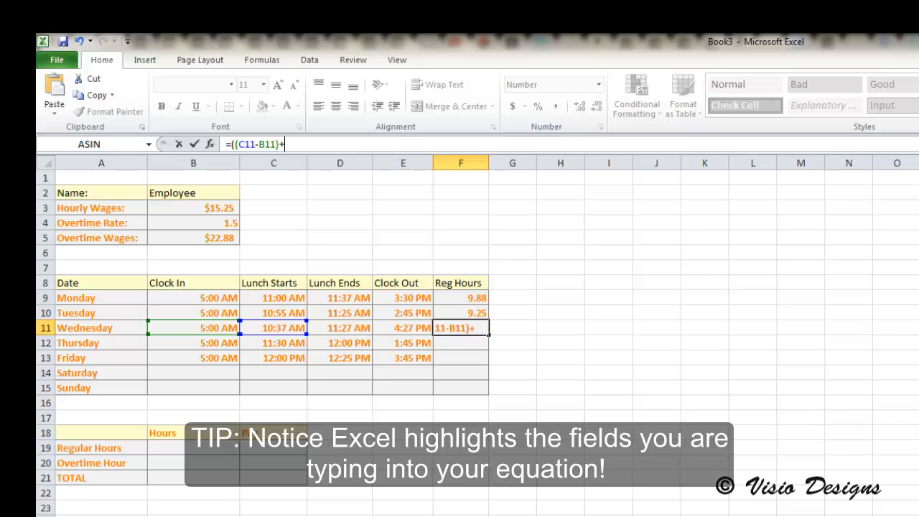
type("E11")
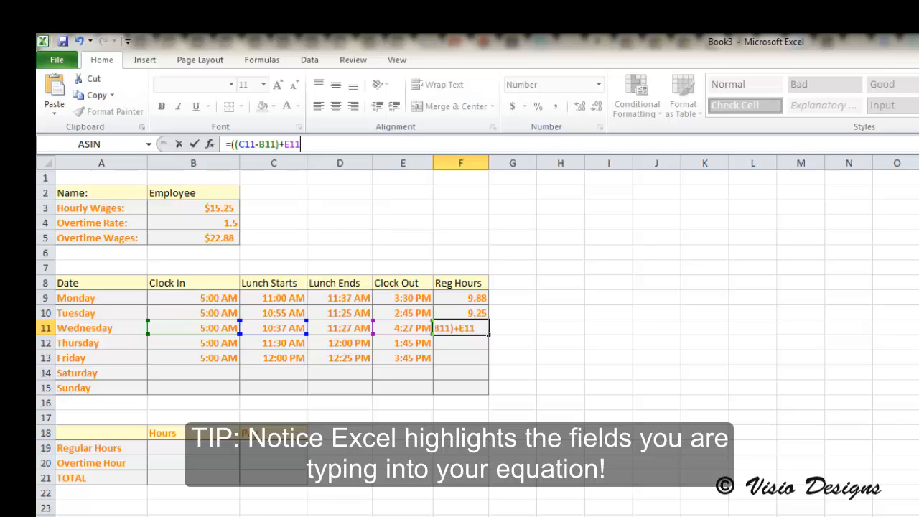
type("-D11))*24")
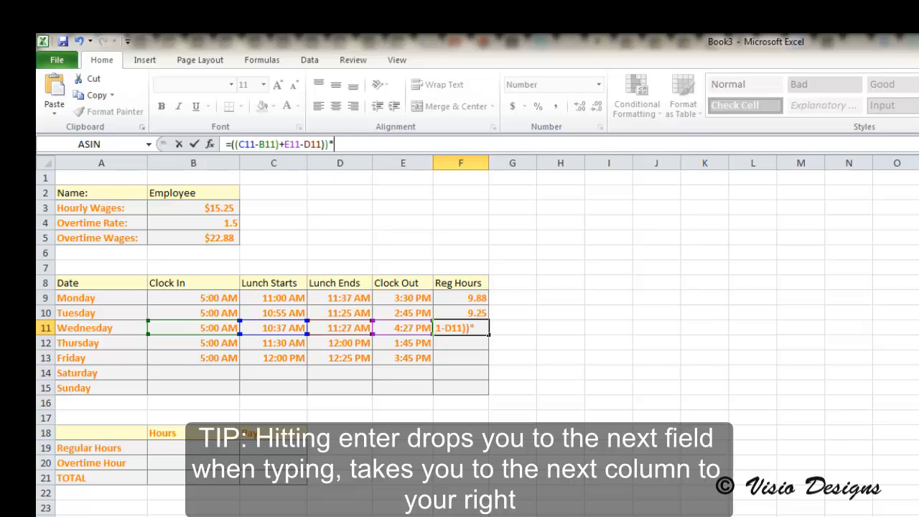
key("Return")
key("Return")
key("Return")
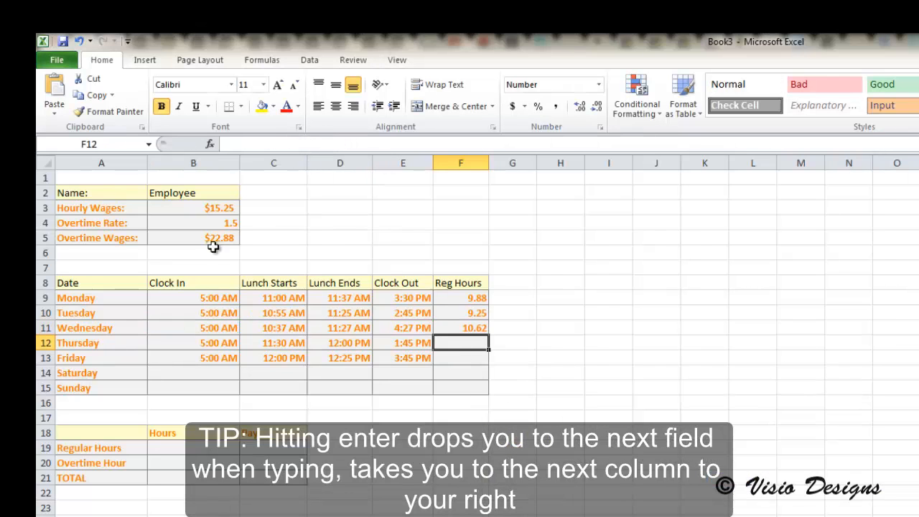
- Enter the formula =((C12-B12)+(E12-D12))*24 in F12 to calculate Thursday's regular hours
type("=((C12")
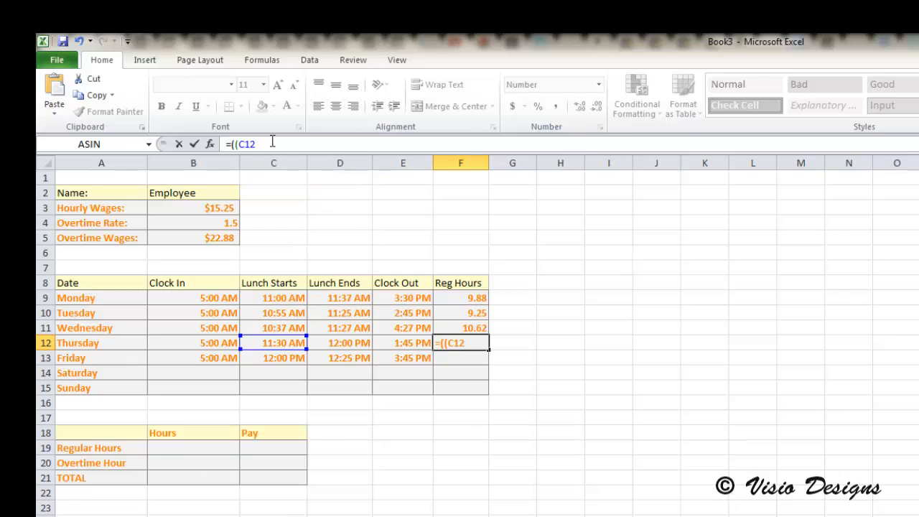
type("-B12)+(")
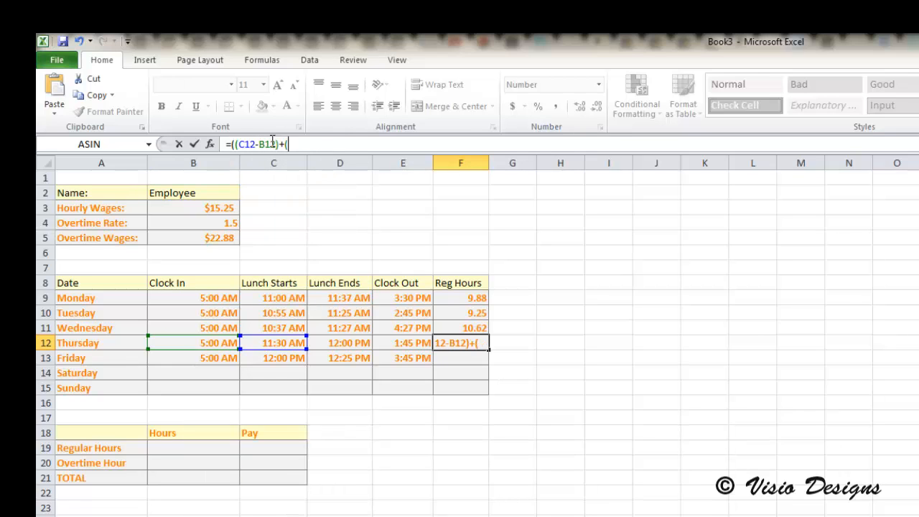
type("E12-D12))*24")
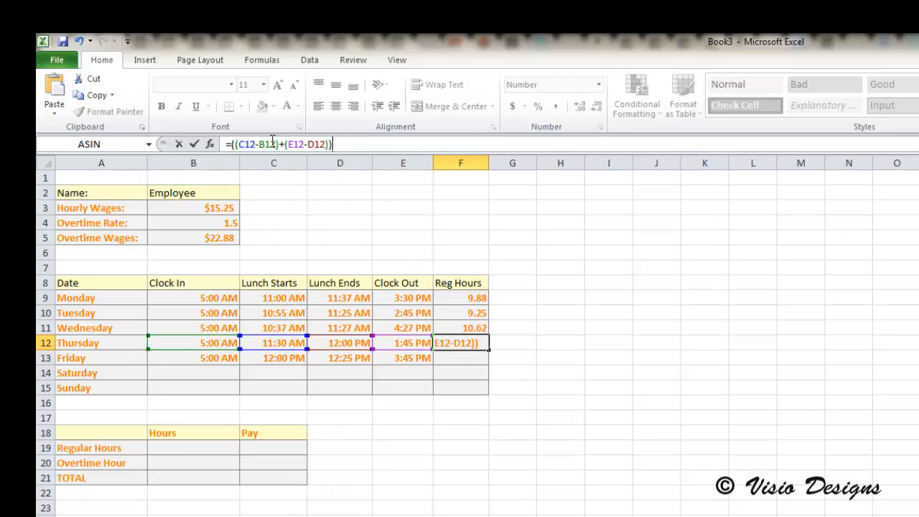
key("Return")
- Enter the formula =((C13-B13)+(E13-D13))*24 in F13 to calculate Friday's regular hours
type("=((C13")
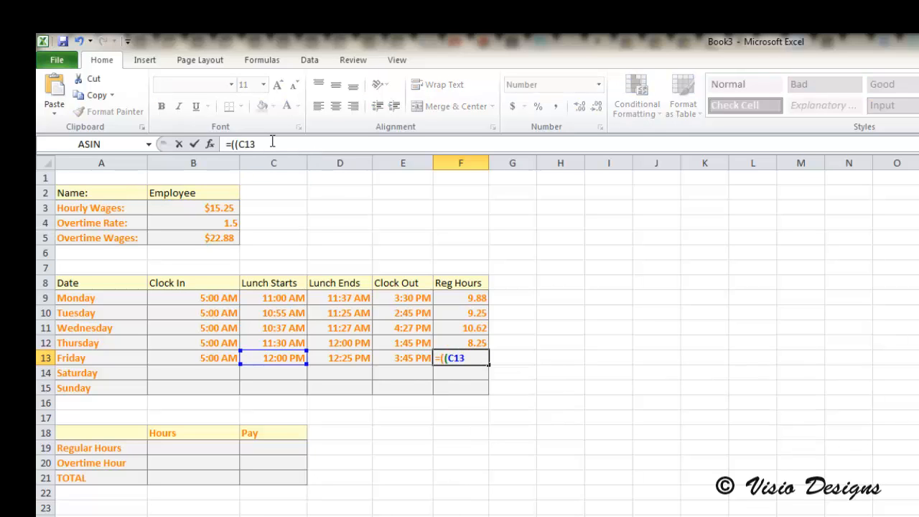
type("-B13)+")
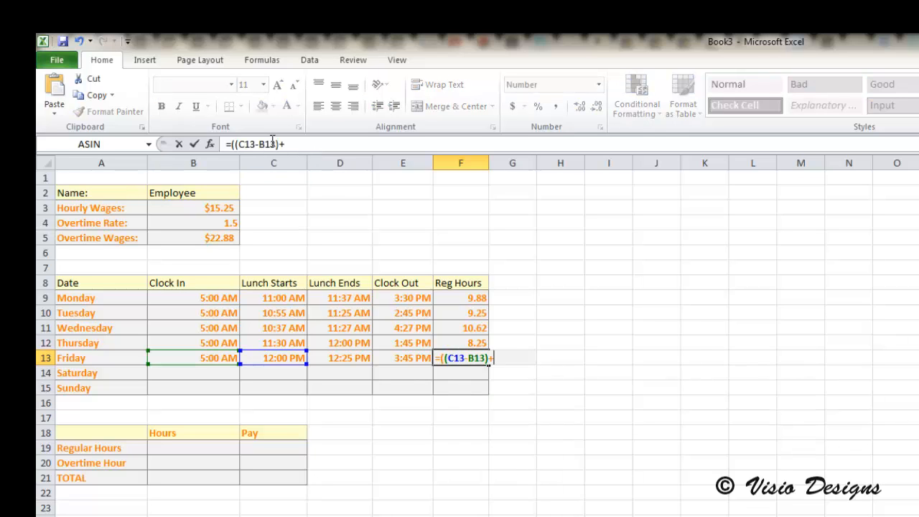
type("(E13-D13")
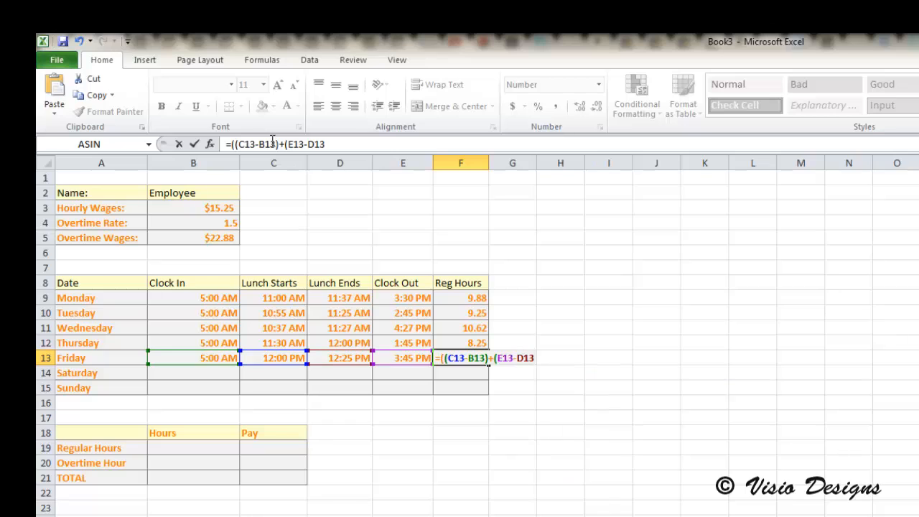
type("))*24")
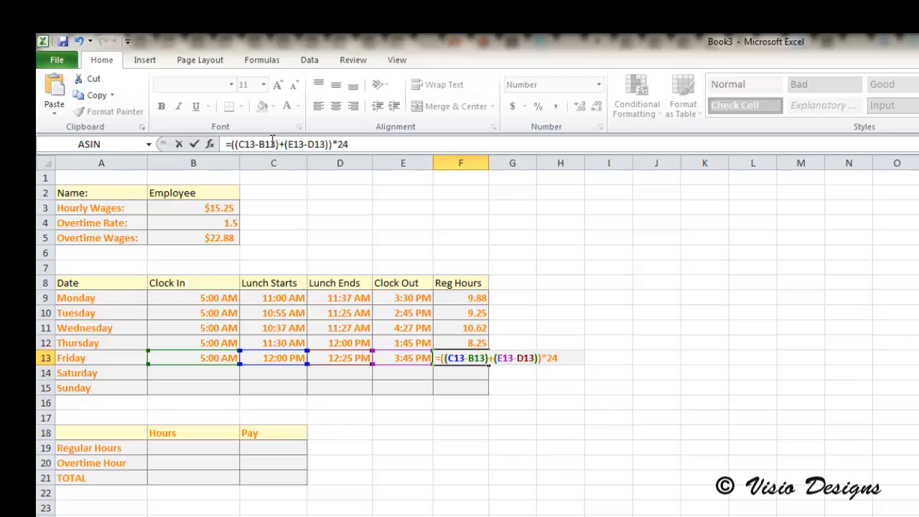
key("Return")
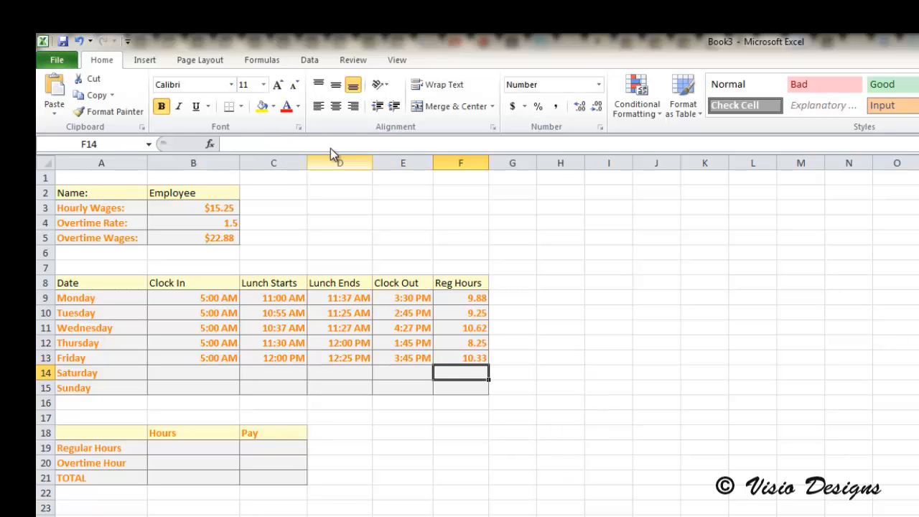
left_click(465, 387)
left_click(470, 376)
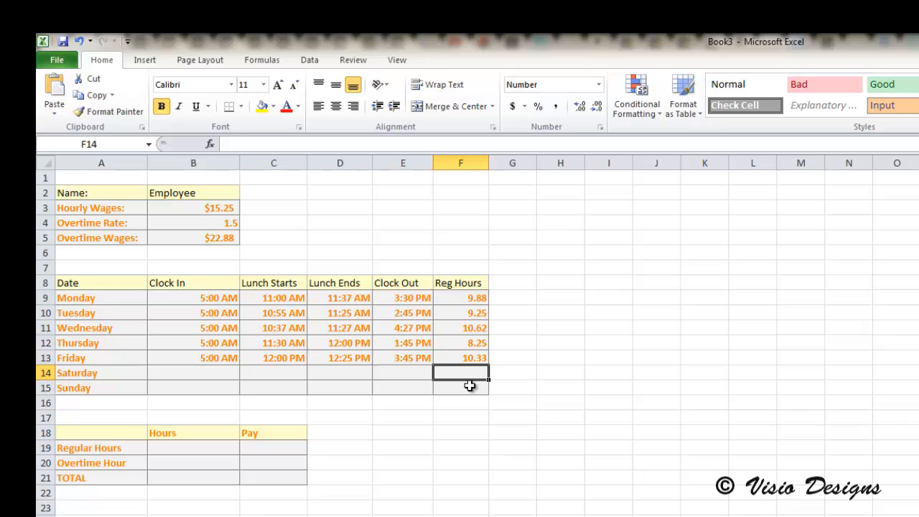
left_click(469, 384)
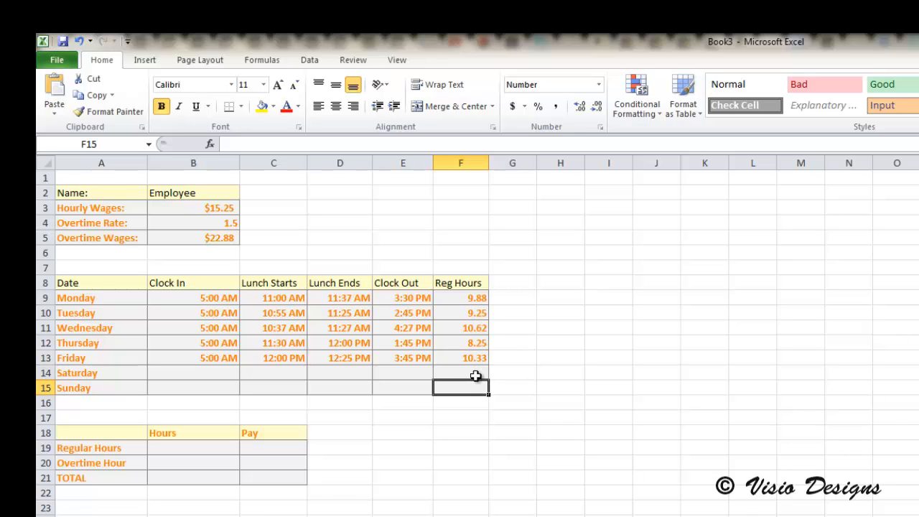
left_click(477, 373)
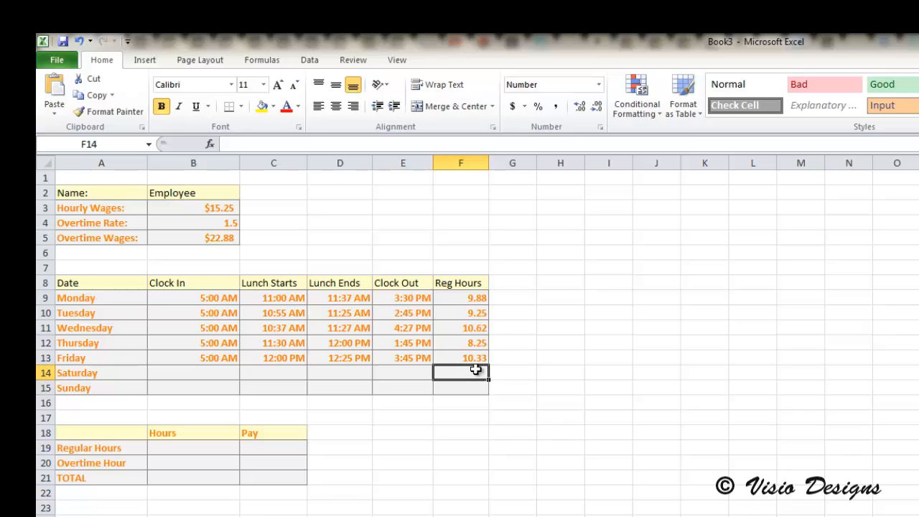
left_click(267, 144)
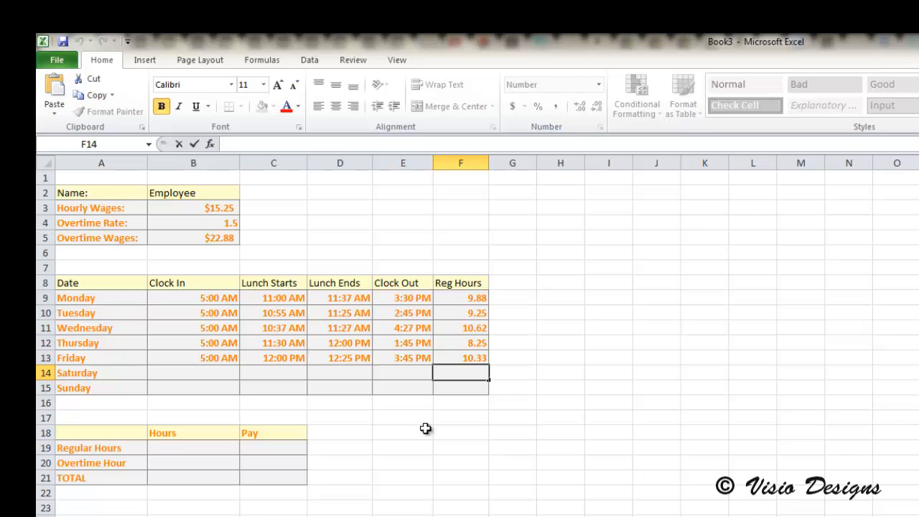
- Enter =SUM(F9:F15) in the Regular Hours cell B19 to total the week's hours
left_click(166, 450)
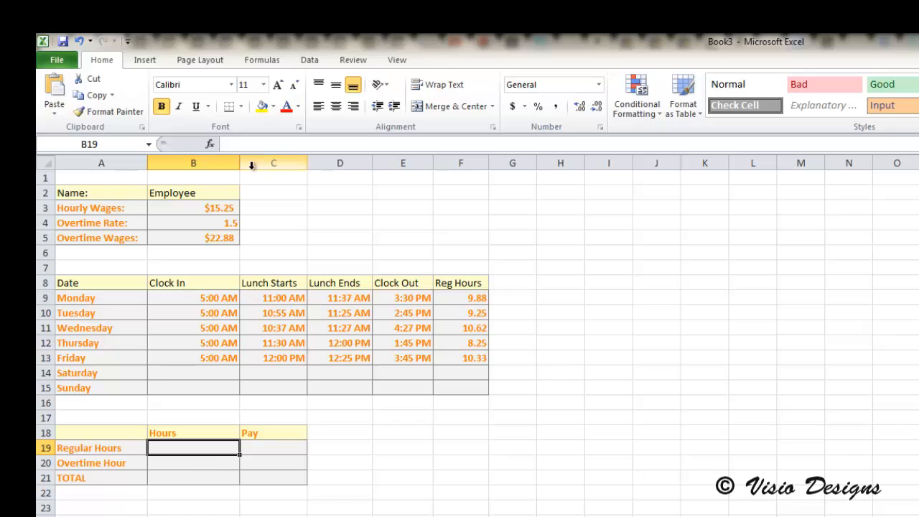
left_click(263, 147)
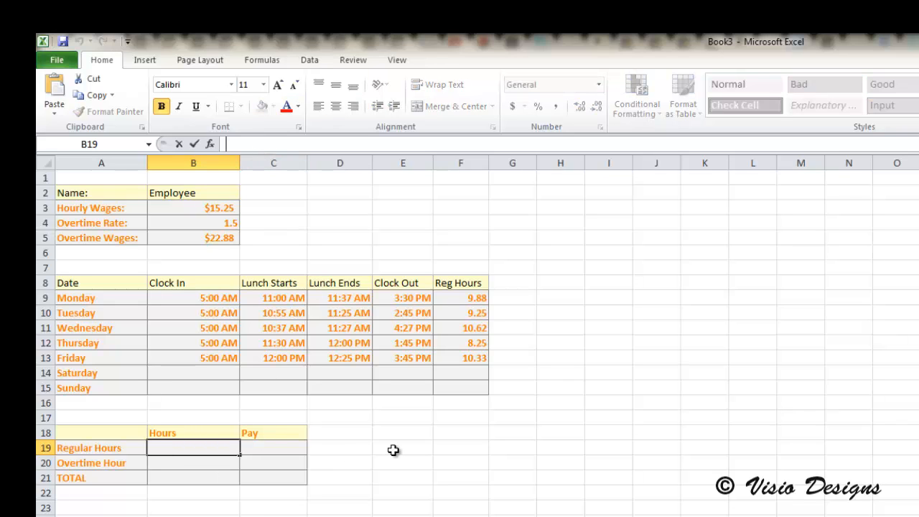
type("=SUM")
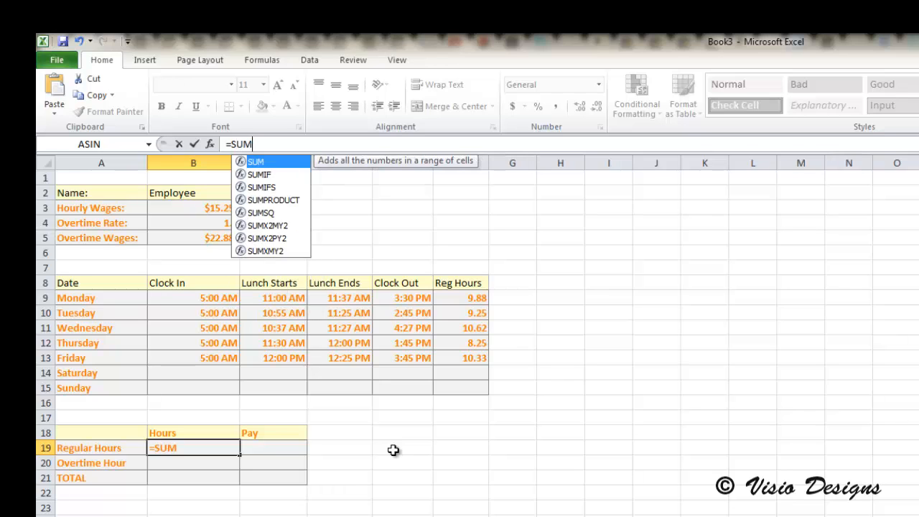
type("(")
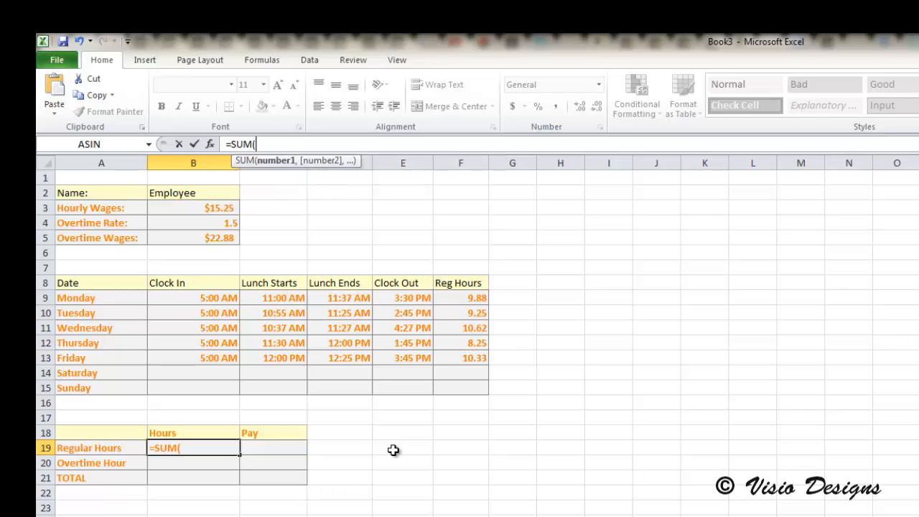
type("F")
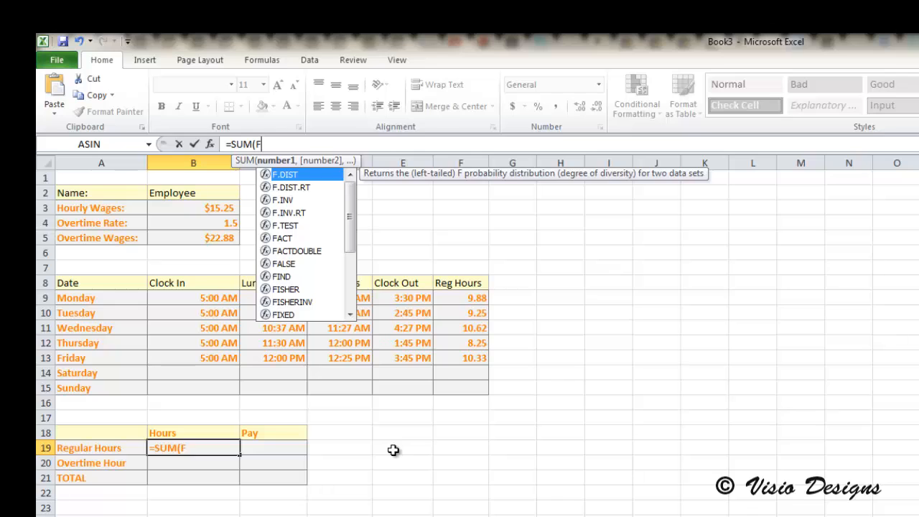
type("9:")
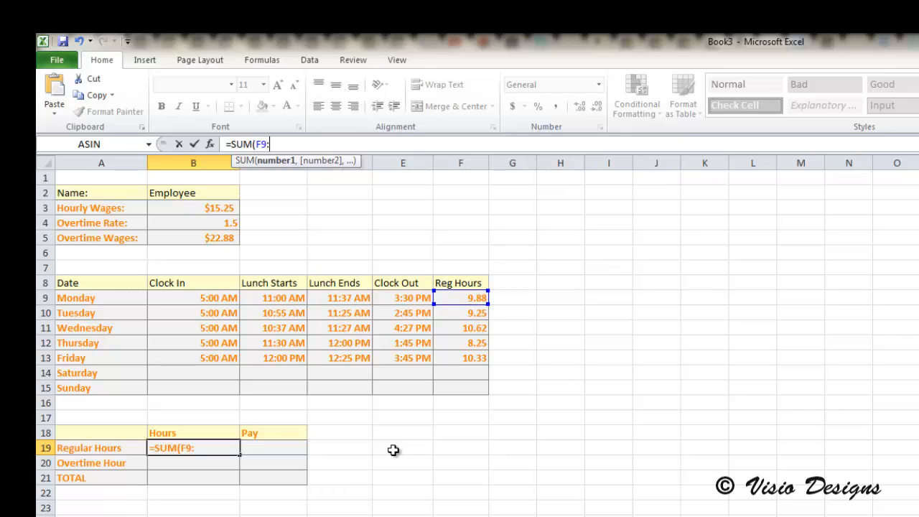
type("f")
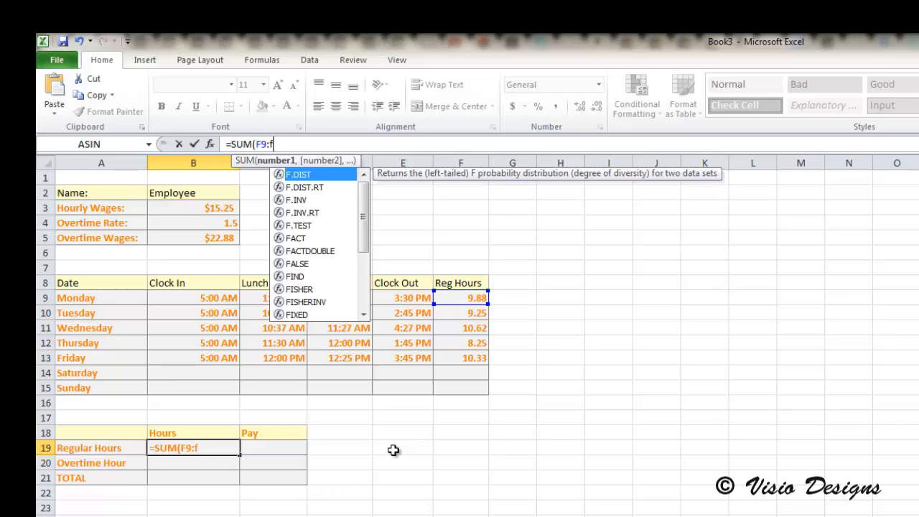
type("15")
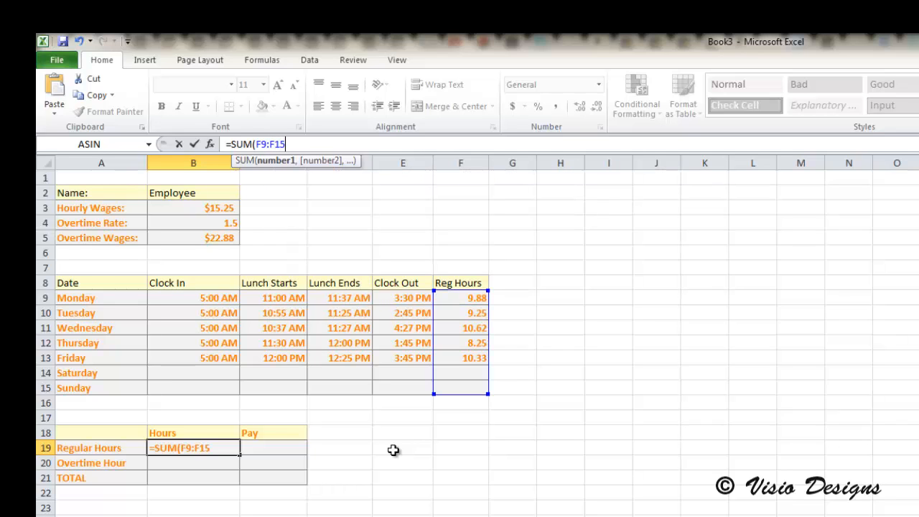
type(")")
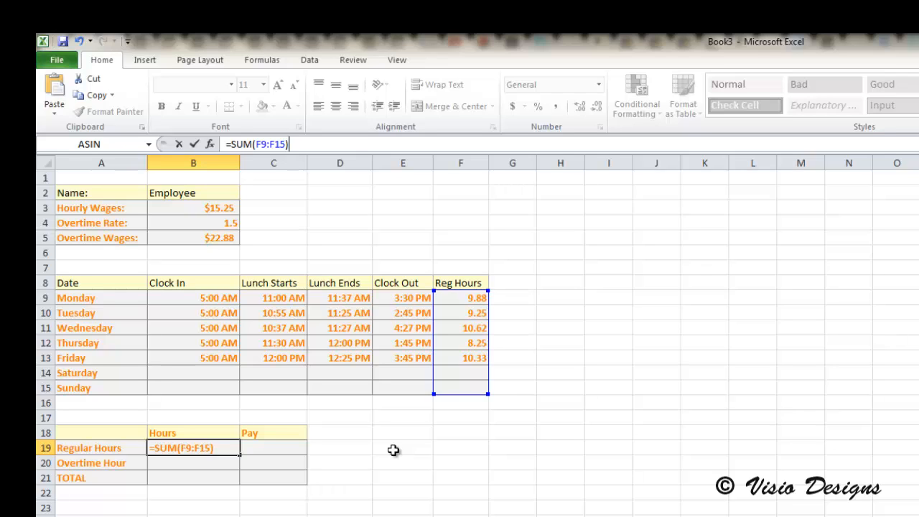
key("Return")
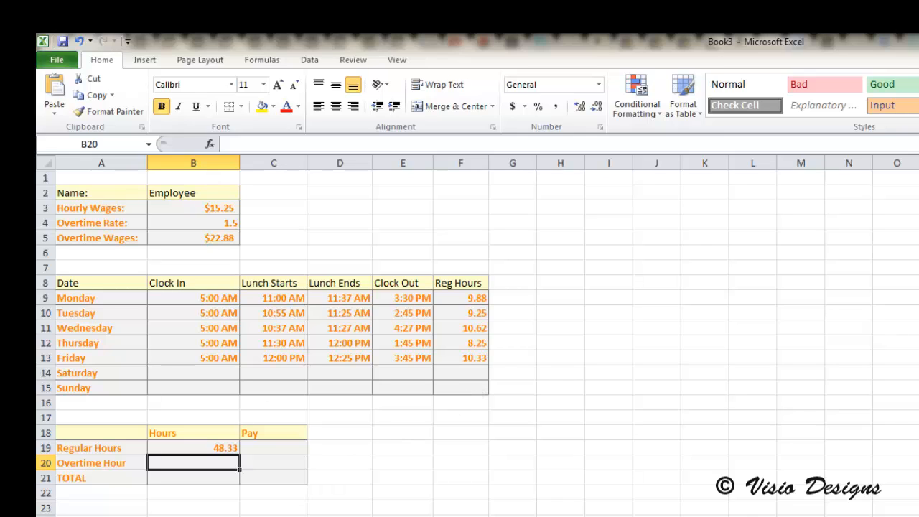
- Move the =SUM(F9:F15) formula from B19 into the TOTAL hours cell B21
key("Up")
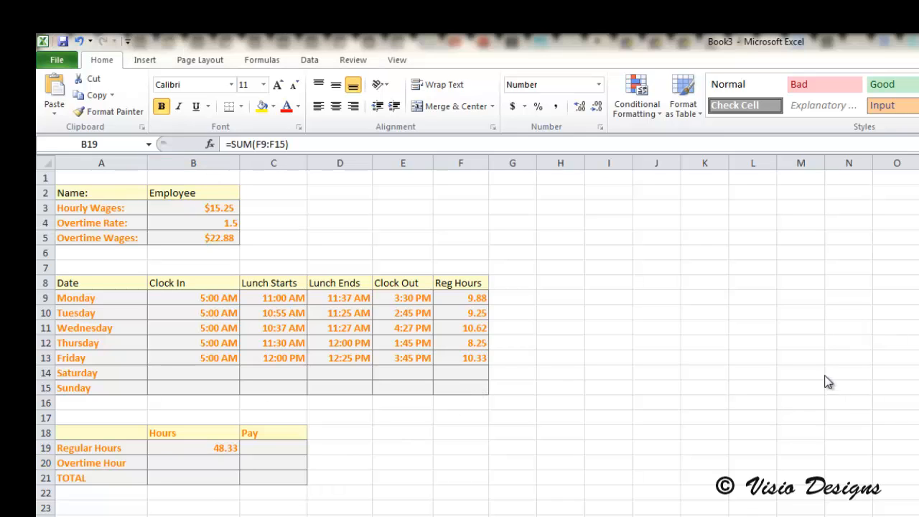
left_click(228, 445)
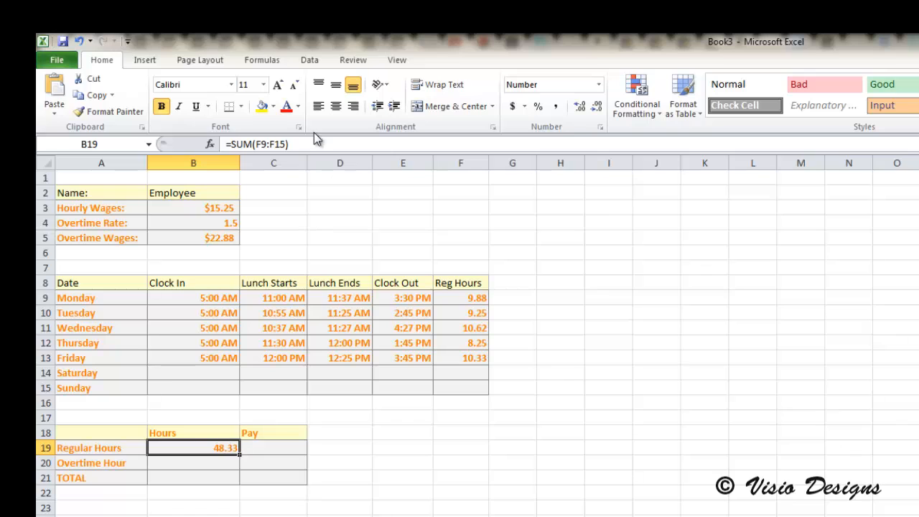
left_click(318, 143)
left_click_drag(318, 143, 113, 123)
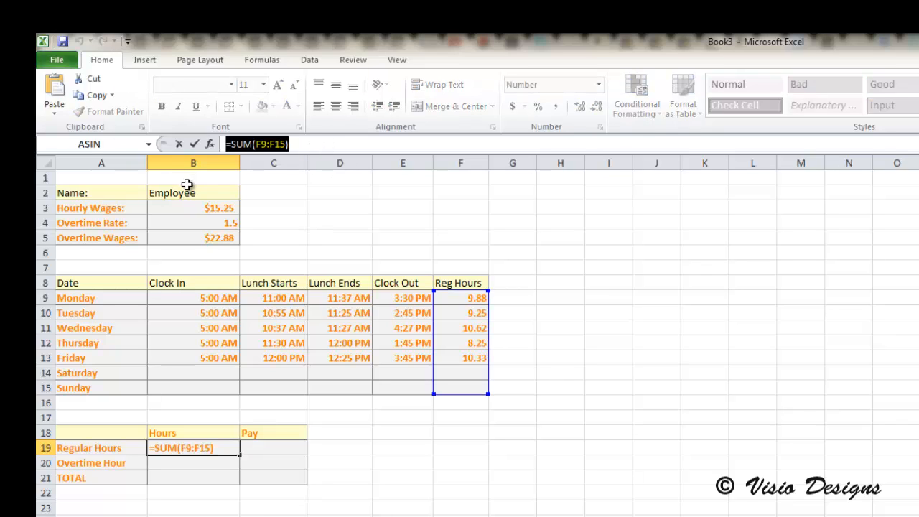
key("ctrl+x")
key("Return")
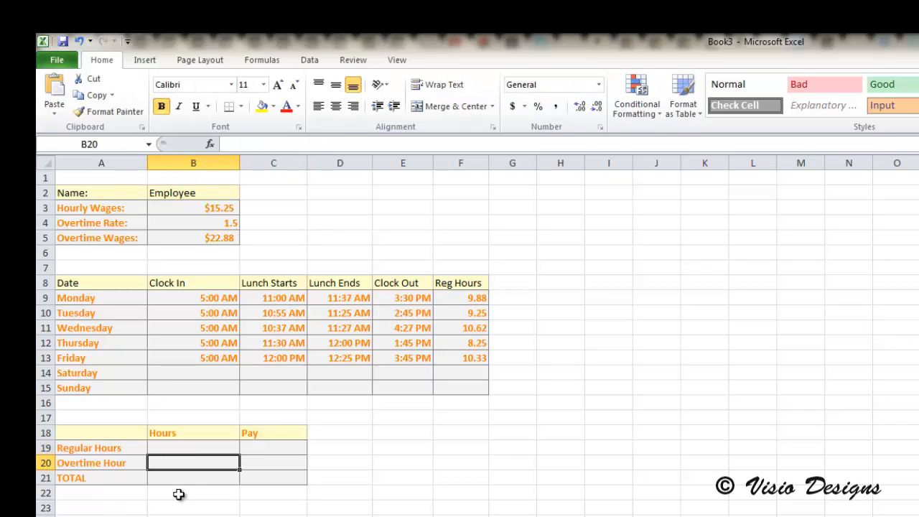
left_click(190, 480)
left_click(266, 146)
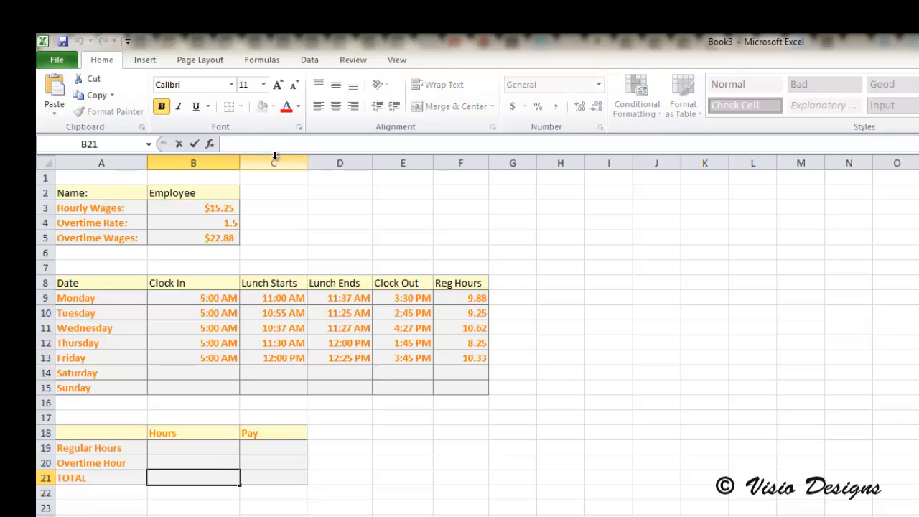
key("ctrl+v")
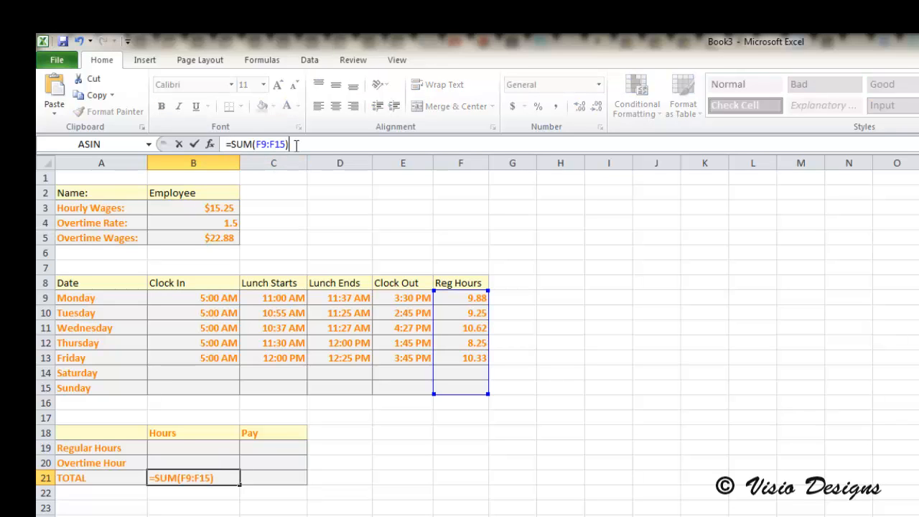
key("Return")
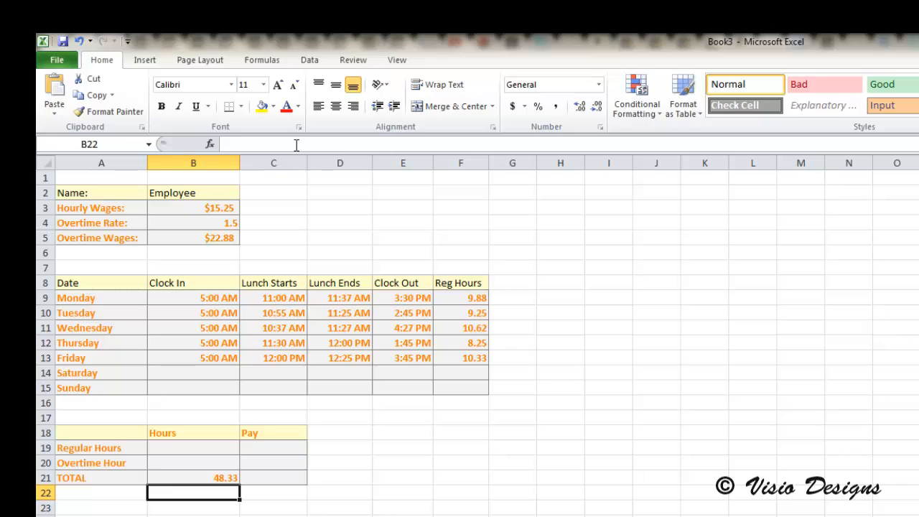
- Enter =MIN(40,B21) in the Regular Hours cell B19 to cap regular hours at 40
left_click(210, 447)
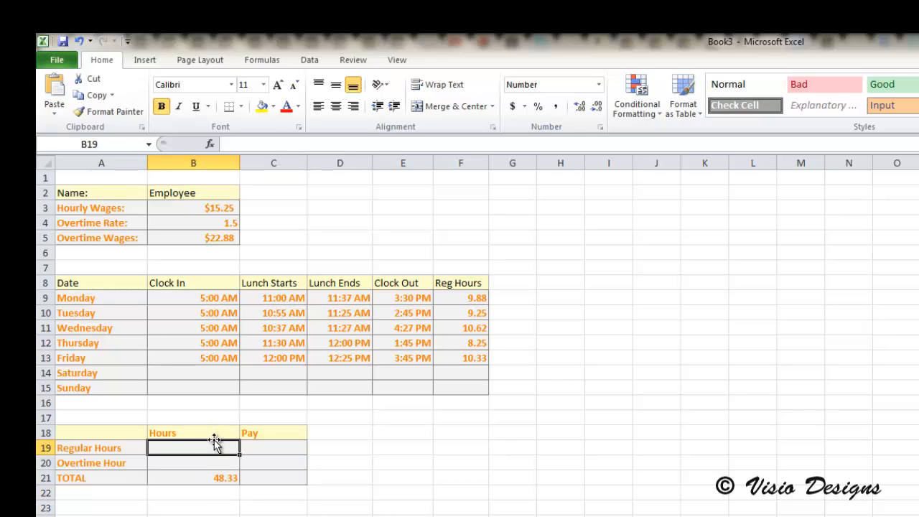
left_click(281, 145)
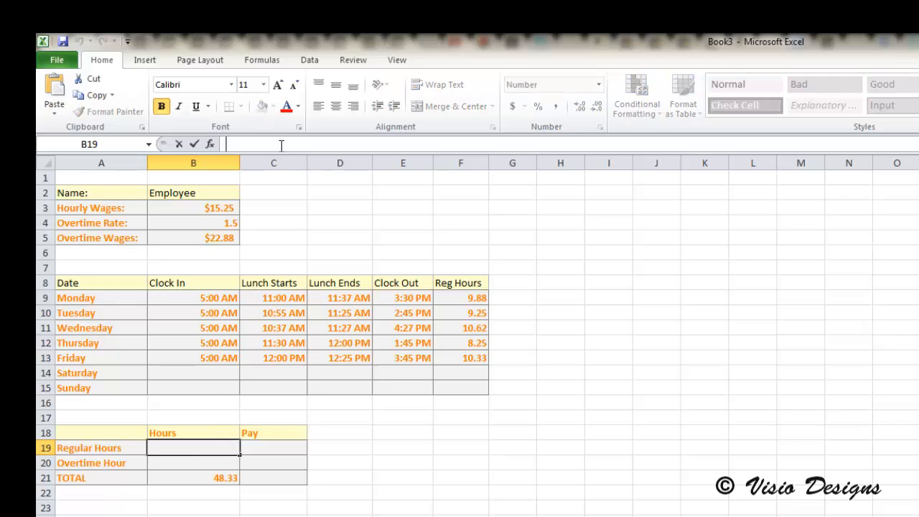
type("=MIN")
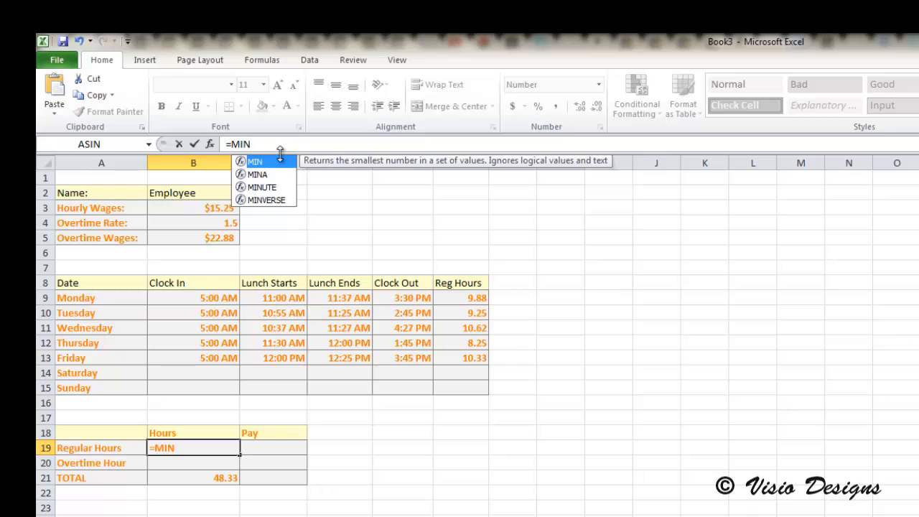
type("(40")
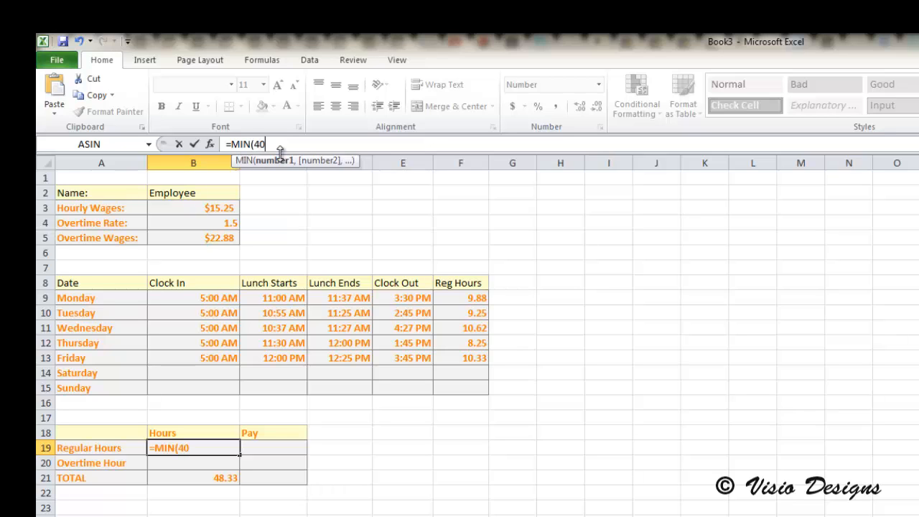
type(",B21")
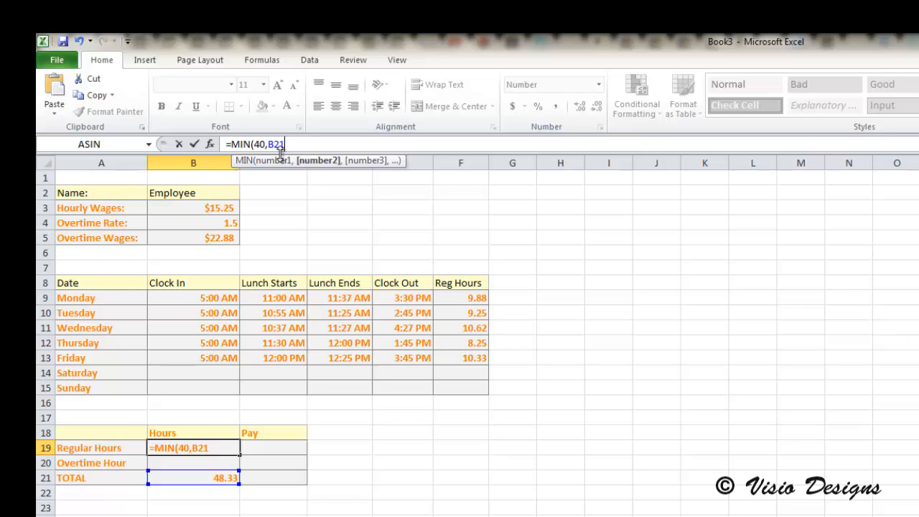
type(")")
key("Return")
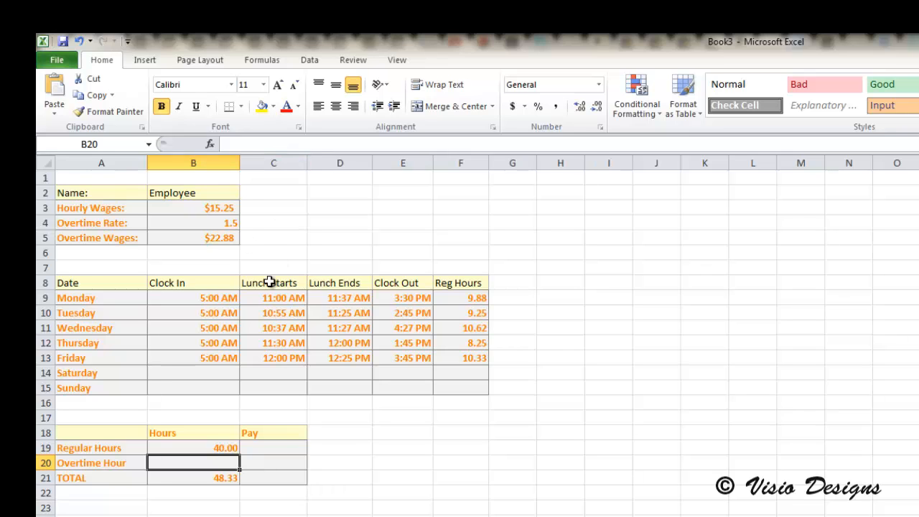
- Enter =MAX(0,B21-40) in the Overtime Hour cell B20 to calculate hours beyond 40
left_click(272, 144)
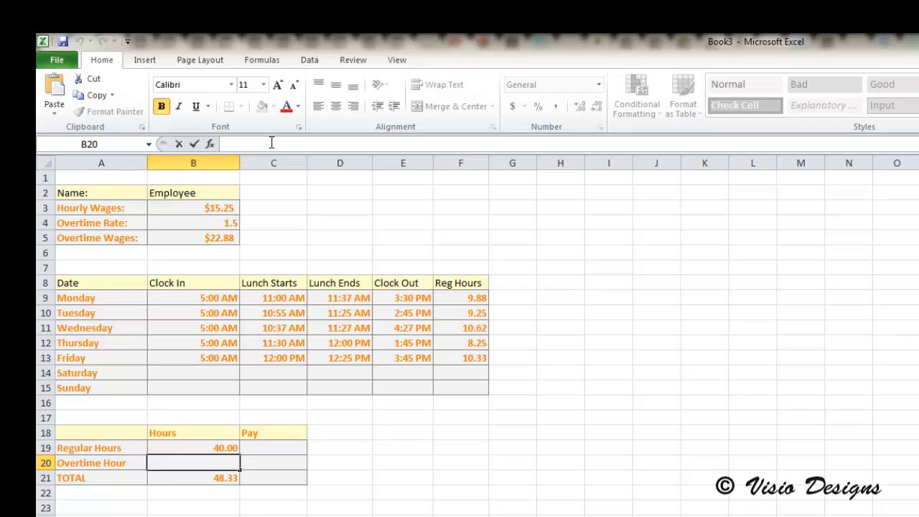
type("=MAX")
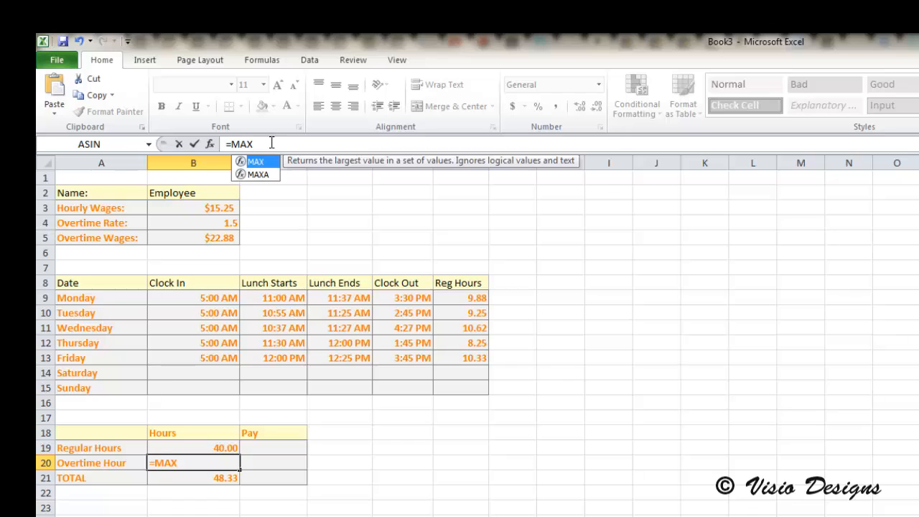
type("(0")
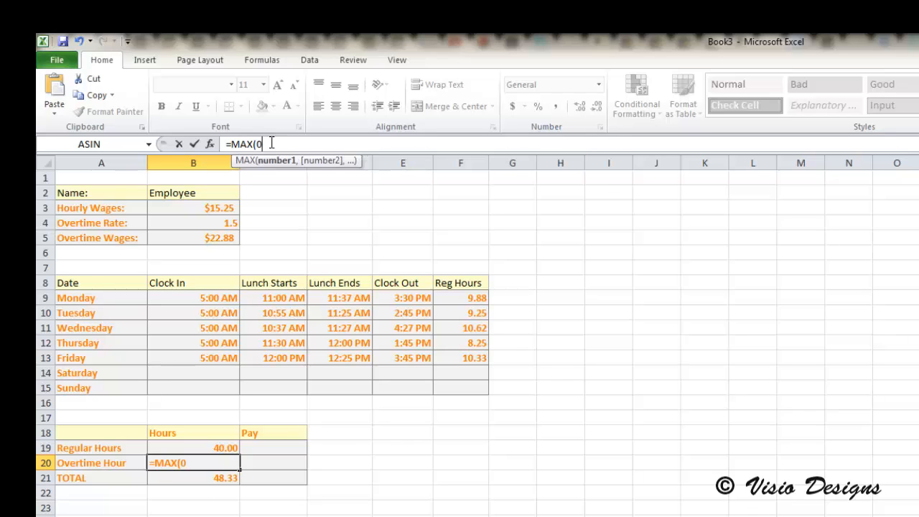
type(",B21")
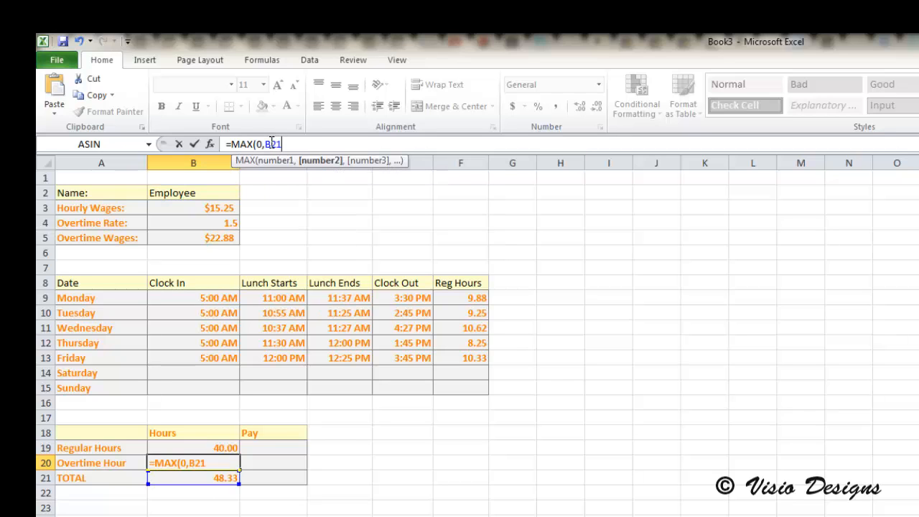
type("-40)")
key("Return")
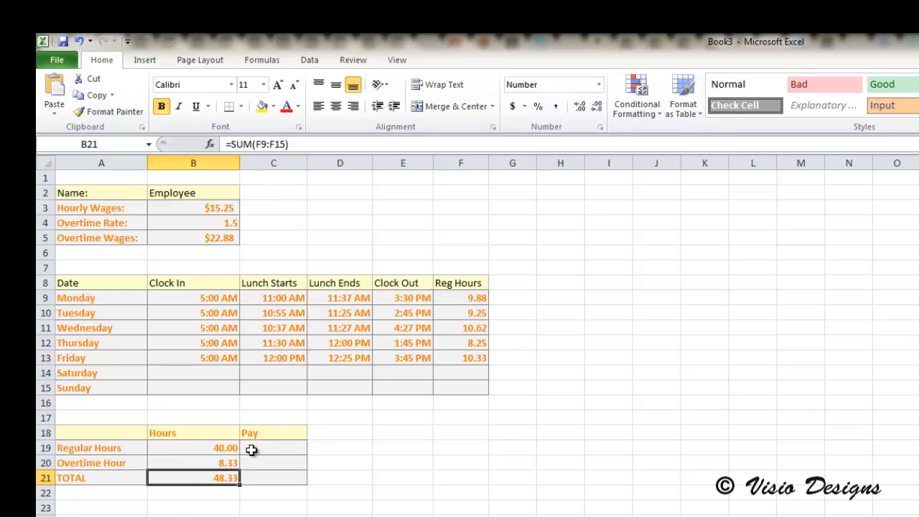
left_click(230, 448)
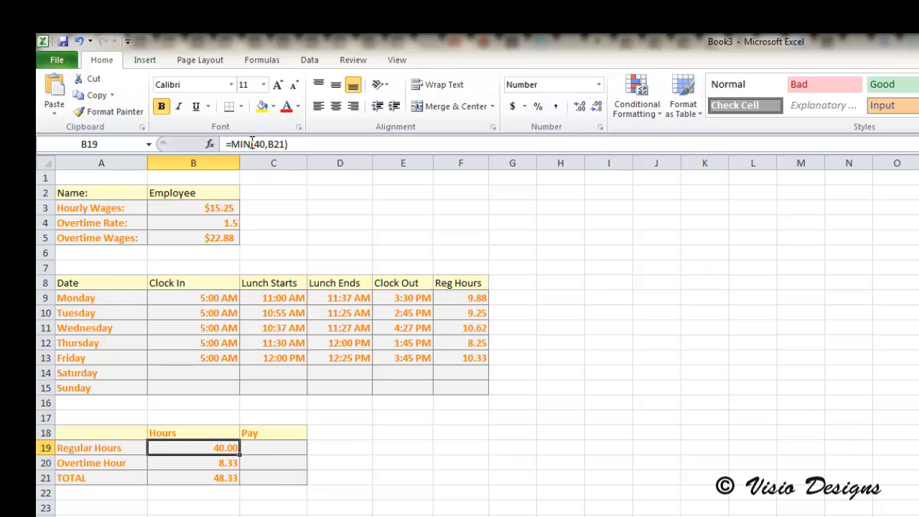
left_click(252, 144)
left_click(227, 463)
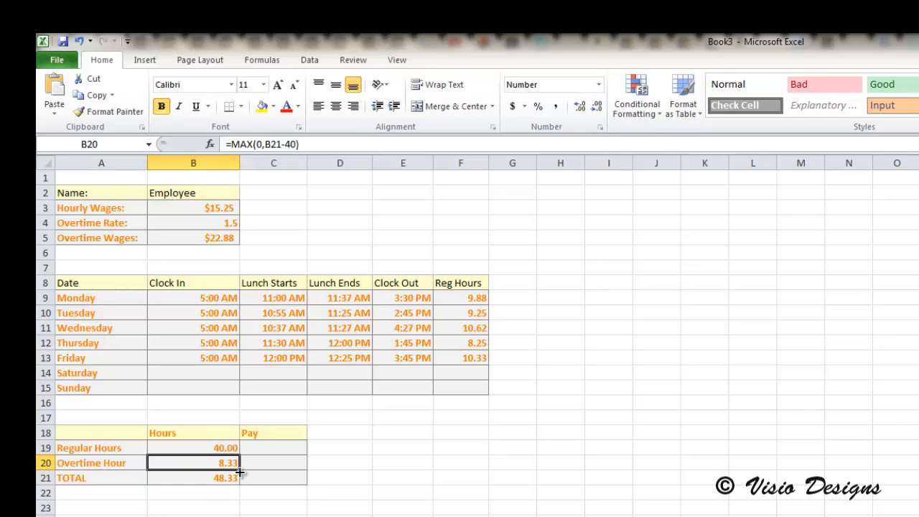
- Enter =(B19*$B$3) in the Pay cell C19 to calculate regular pay from the hourly wage
left_click(294, 448)
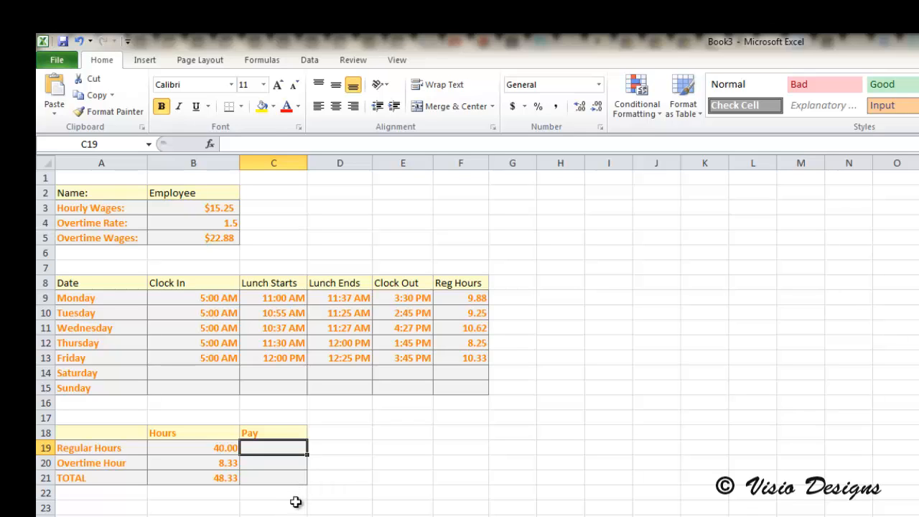
left_click(276, 144)
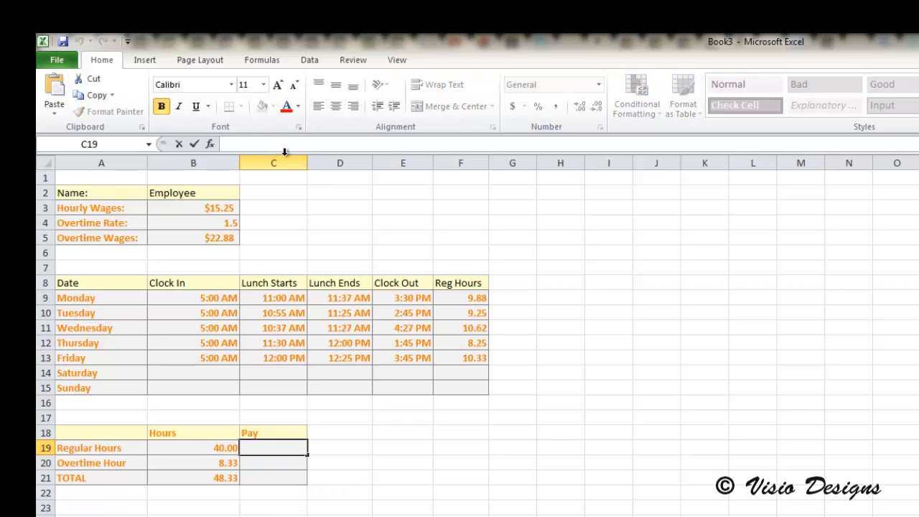
type("=(")
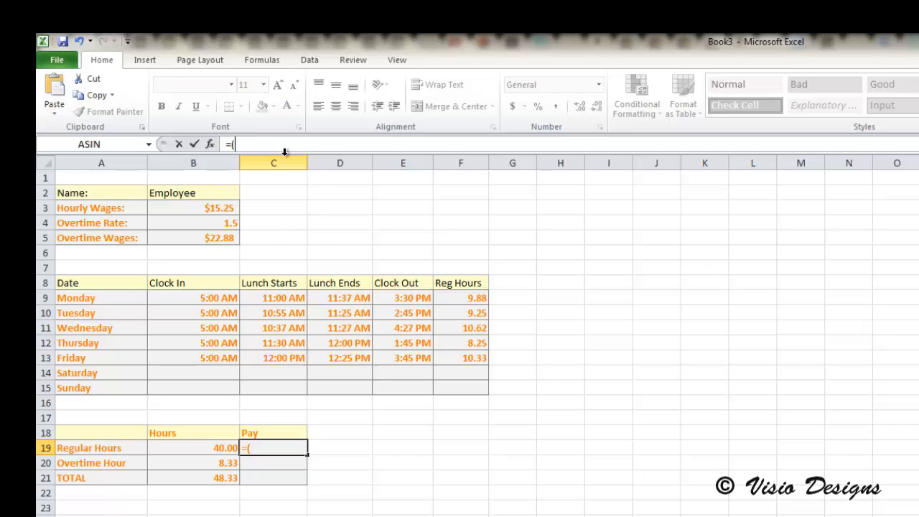
type("B19")
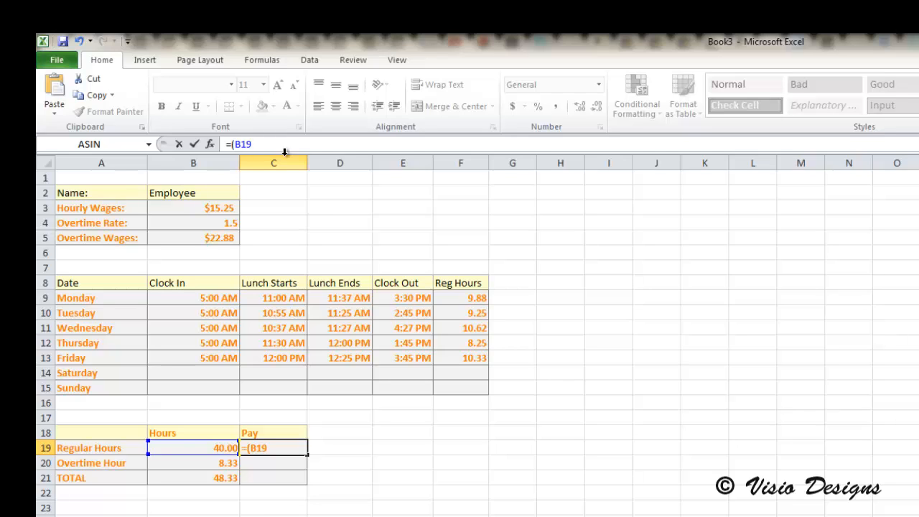
type("*$B$3")
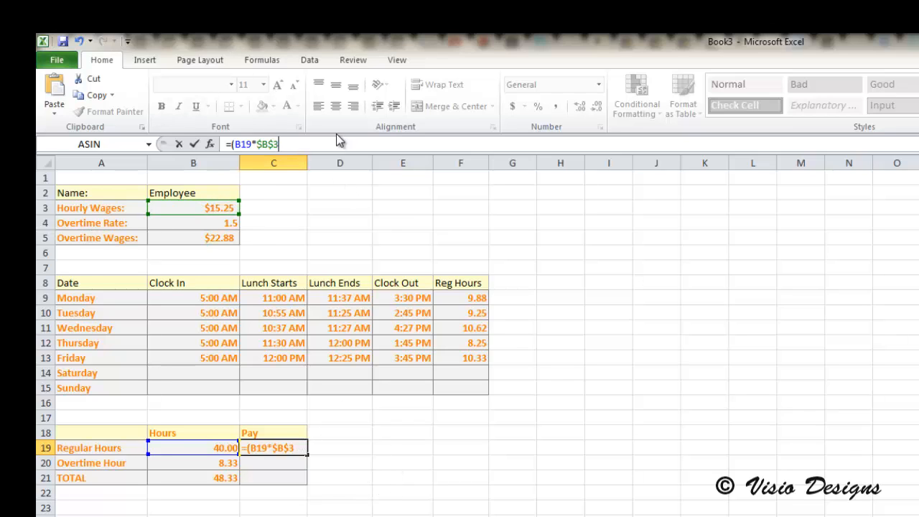
type(")")
key("Return")
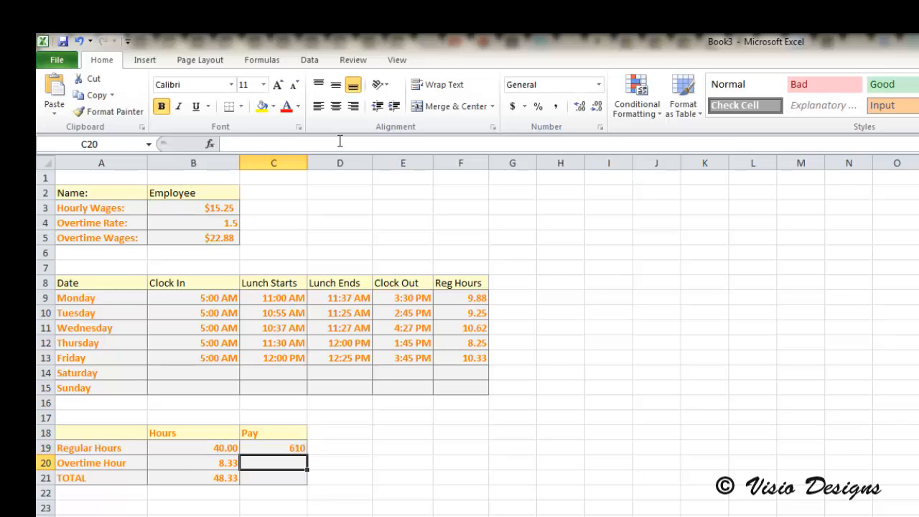
- Enter =(B20*$B$5) in the Pay cell C20 to calculate overtime pay from the overtime wage
left_click(295, 450)
left_click(299, 471)
left_click(254, 143)
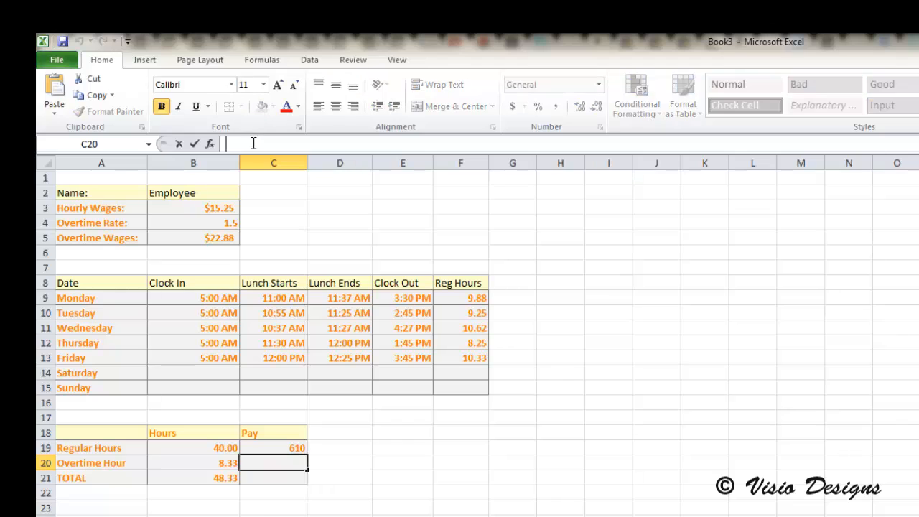
type("=")
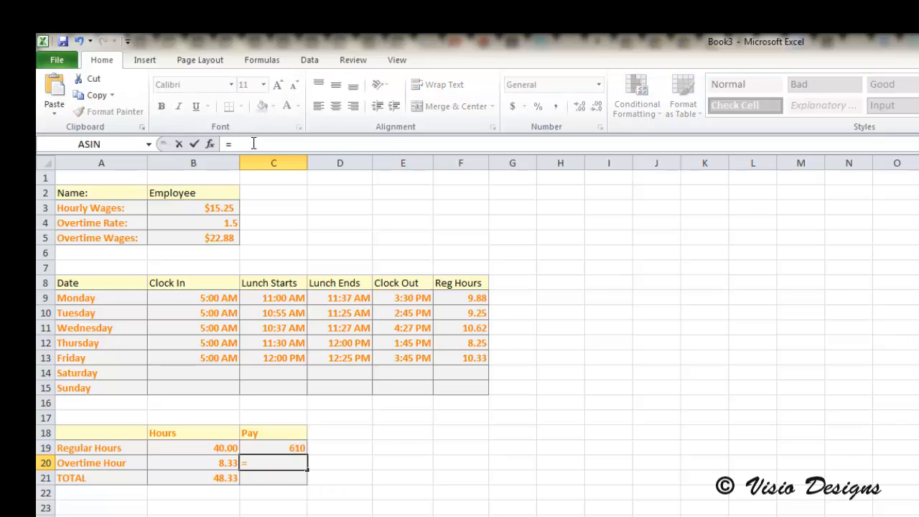
type("(B20")
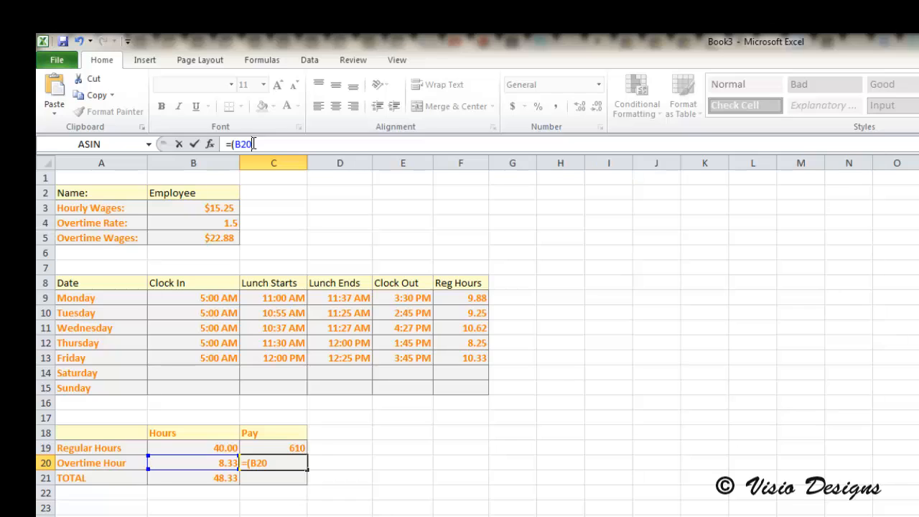
type("*$B$5)")
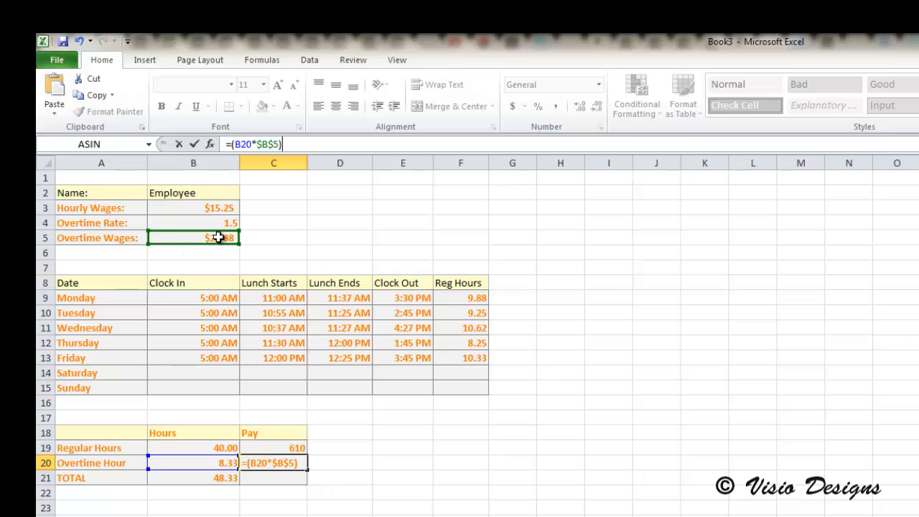
key("Return")
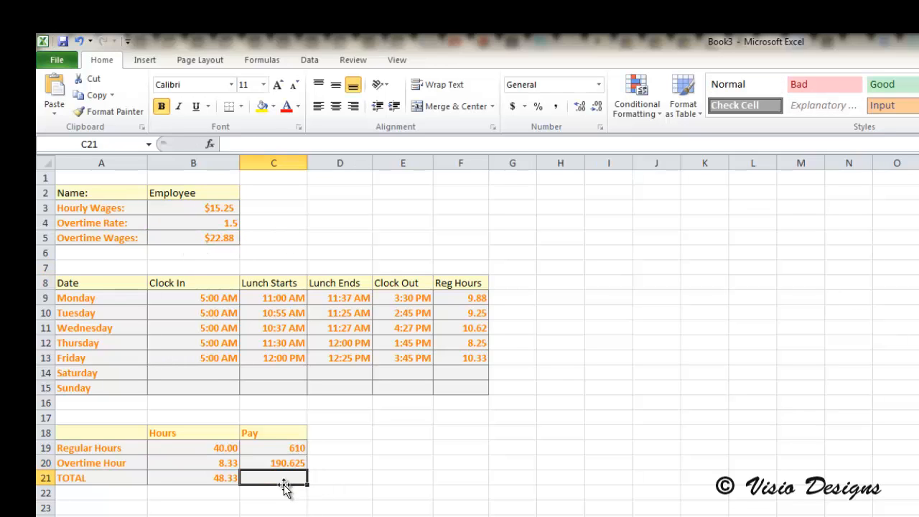
left_click(266, 144)
type("+SUM")
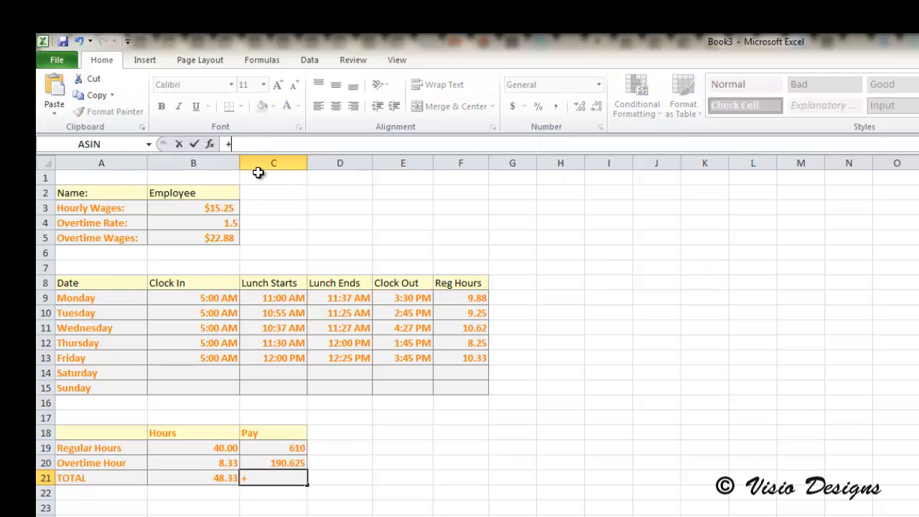
key("BackSpace")
key("BackSpace")
key("Escape")
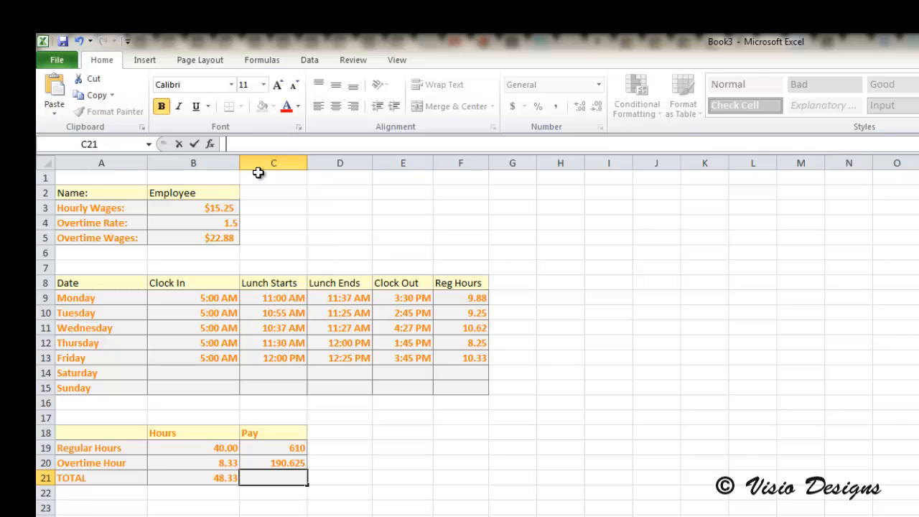
- Enter =SUM(C19:C20) in the TOTAL Pay cell C21 to add regular and overtime pay
type("=SUM")
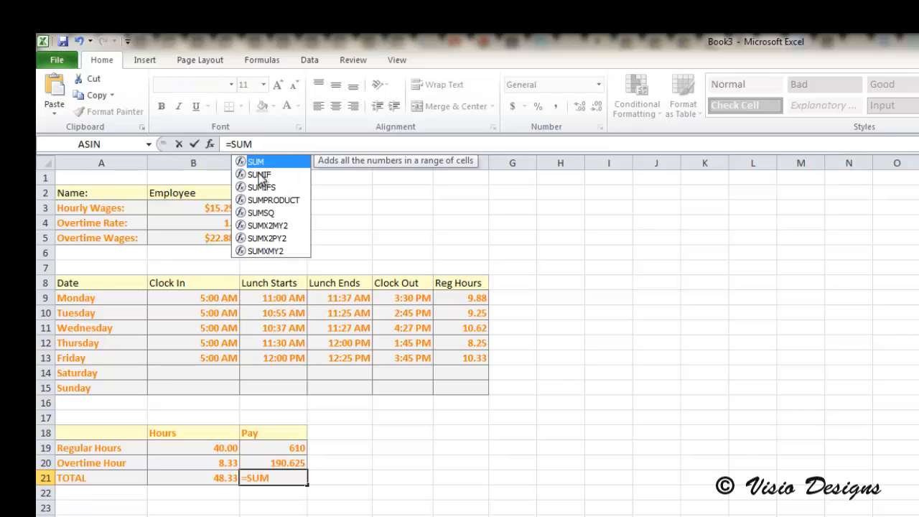
type("(C19")
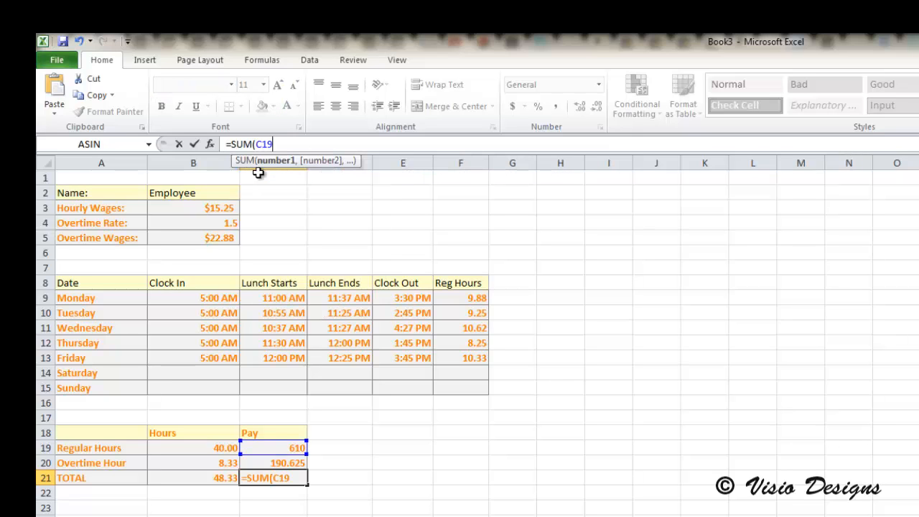
type(":C20")
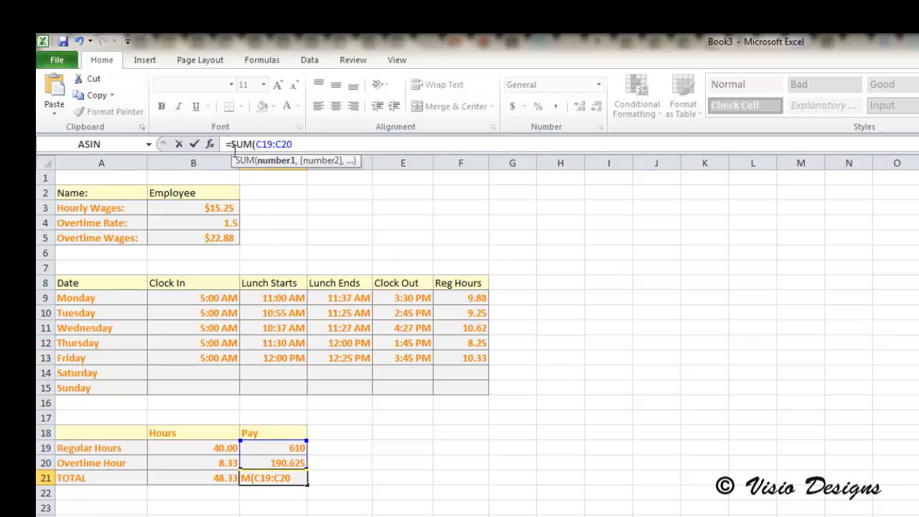
left_click_drag(255, 143, 297, 142)
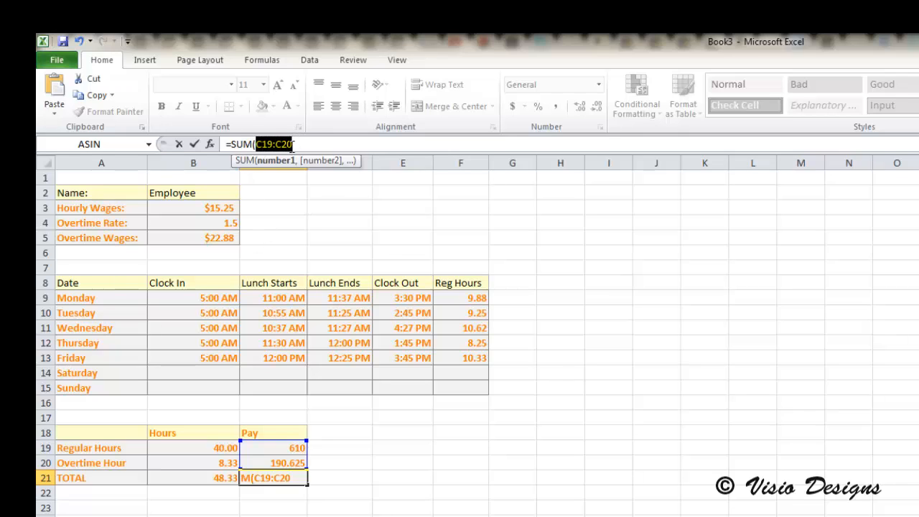
left_click(295, 144)
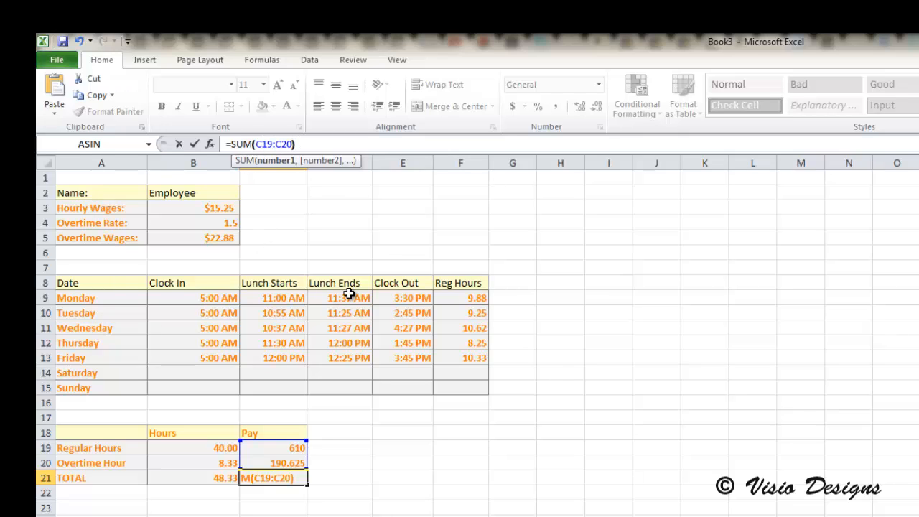
type(")")
key("Return")
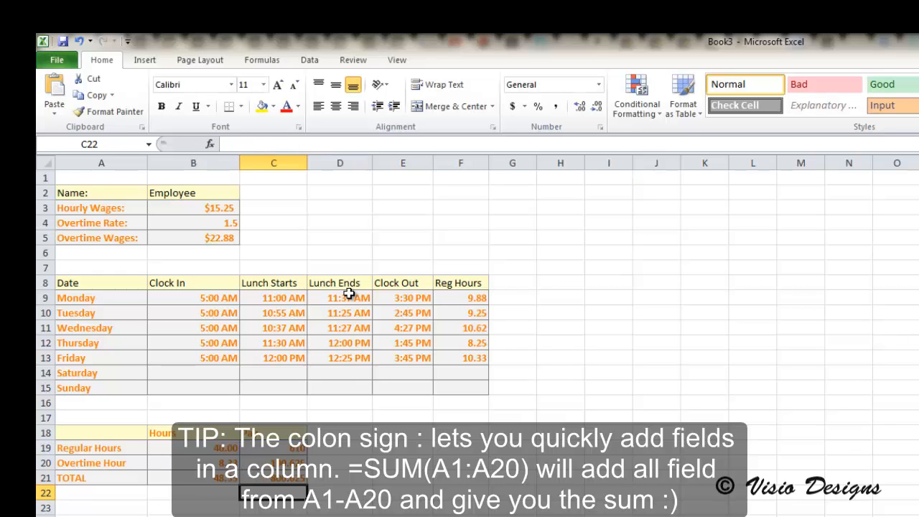
- Format the Pay cells C19:C21 as Currency with 2 decimal places and the $ symbol
left_click(294, 451)
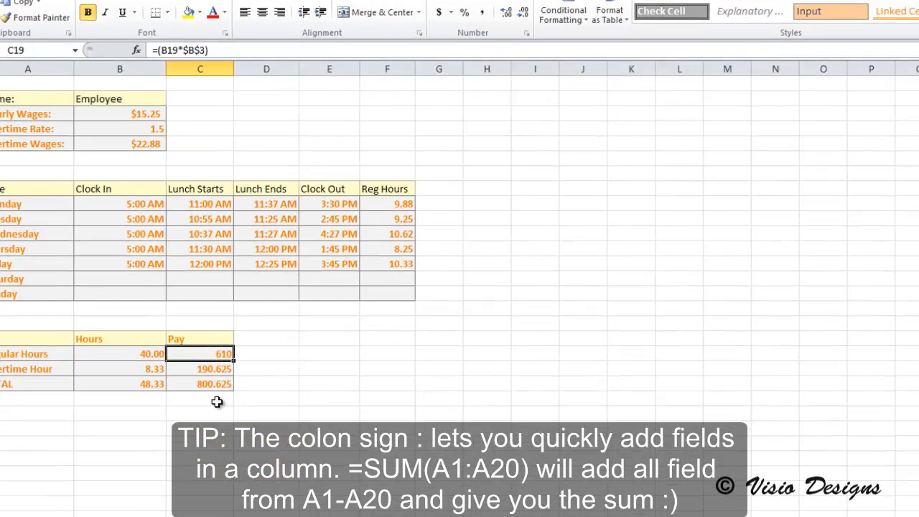
left_click_drag(140, 253, 141, 284)
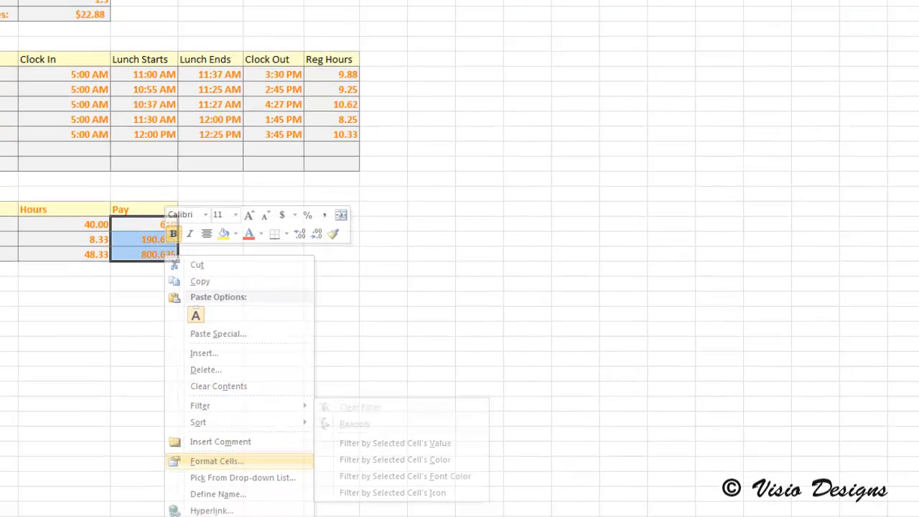
left_click(215, 483)
key("Escape")
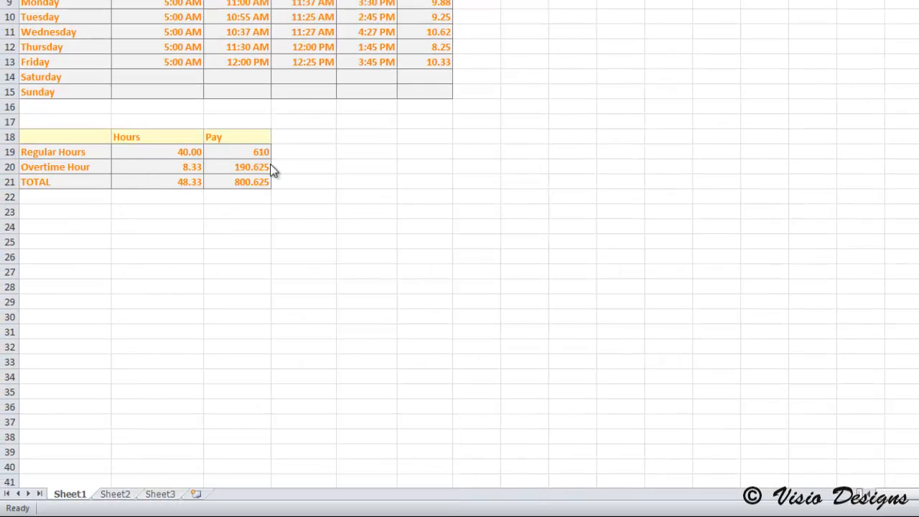
left_click_drag(262, 154, 263, 194)
right_click(239, 171)
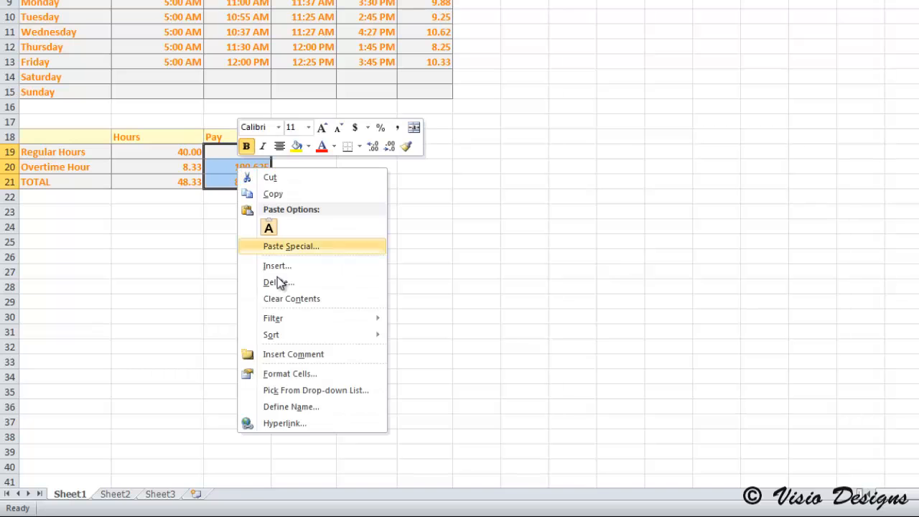
left_click(308, 372)
left_click(148, 257)
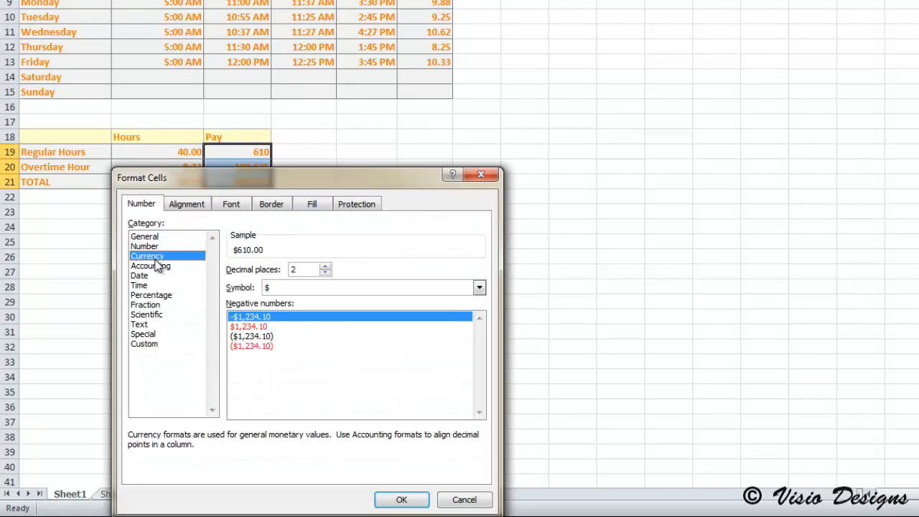
left_click(349, 502)
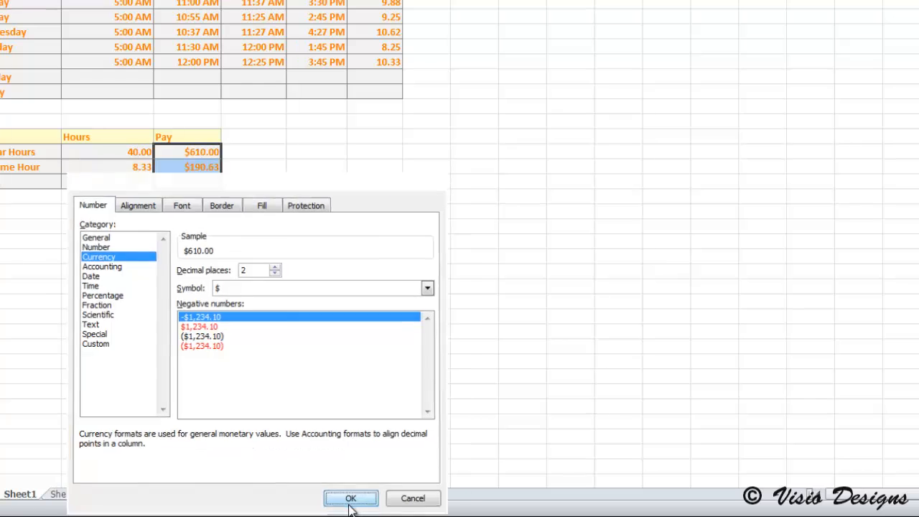
left_click(255, 213)
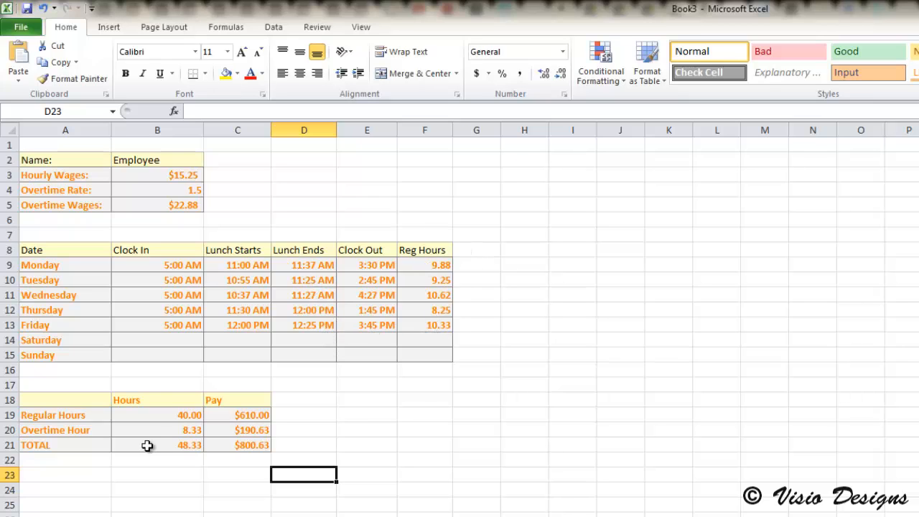
- Inspect the Regular Hours and Overtime Hour formulas in B19 and B20
double_click(181, 416)
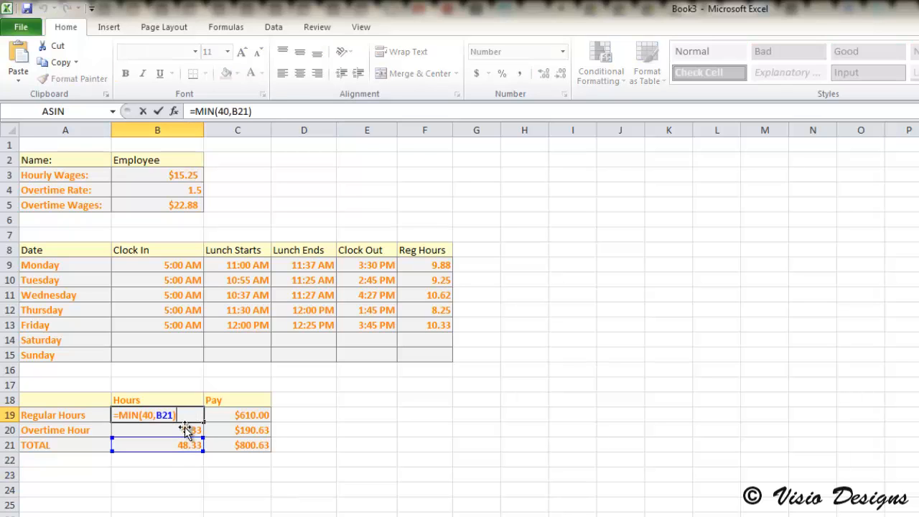
left_click(178, 428)
double_click(179, 417)
double_click(185, 431)
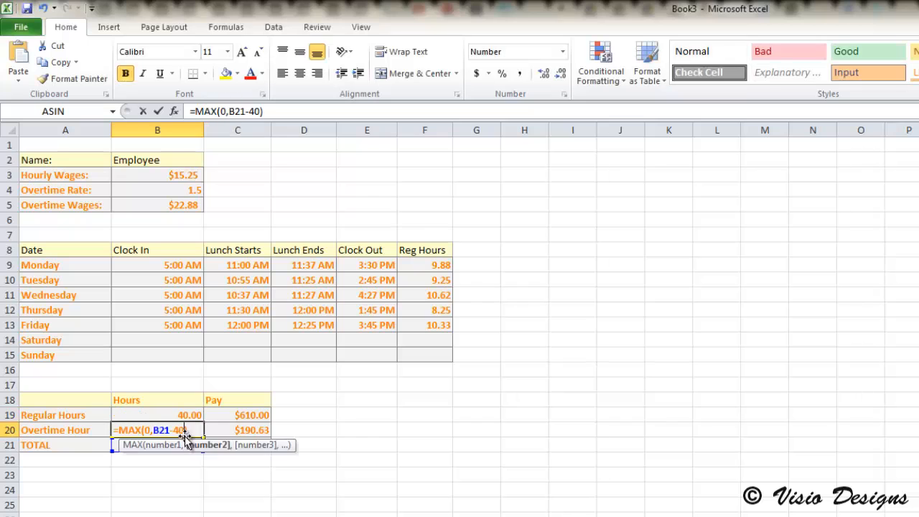
left_click(233, 435)
double_click(183, 417)
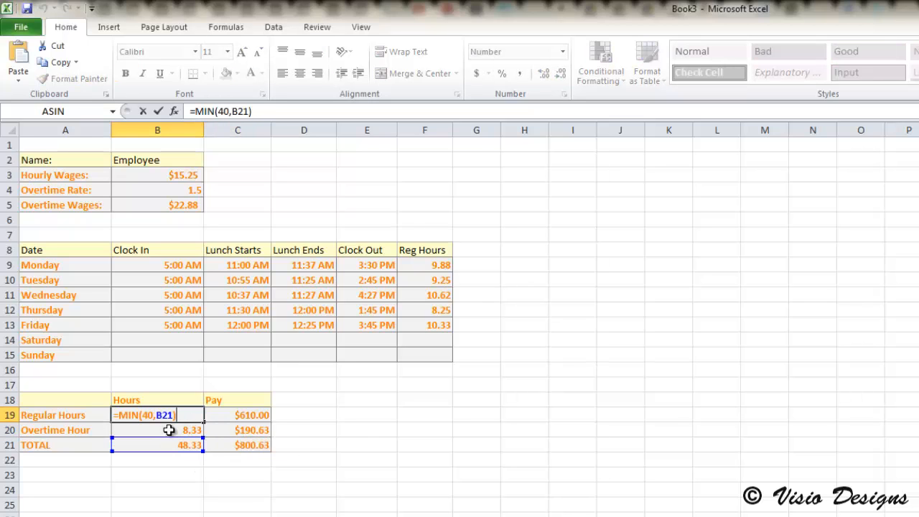
- Change the Regular Hours formula in B19 to =MIN(30,B21) to test a 30-hour threshold
left_click(149, 415)
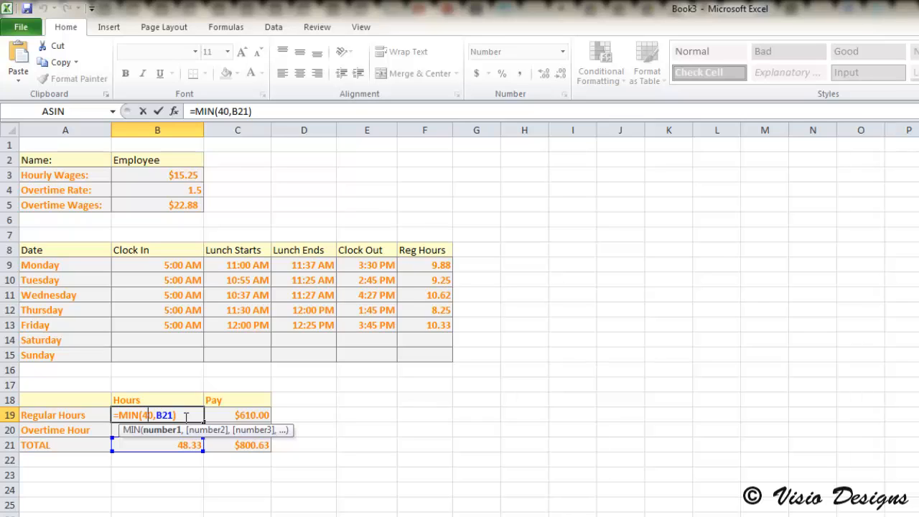
key("BackSpace")
key("BackSpace")
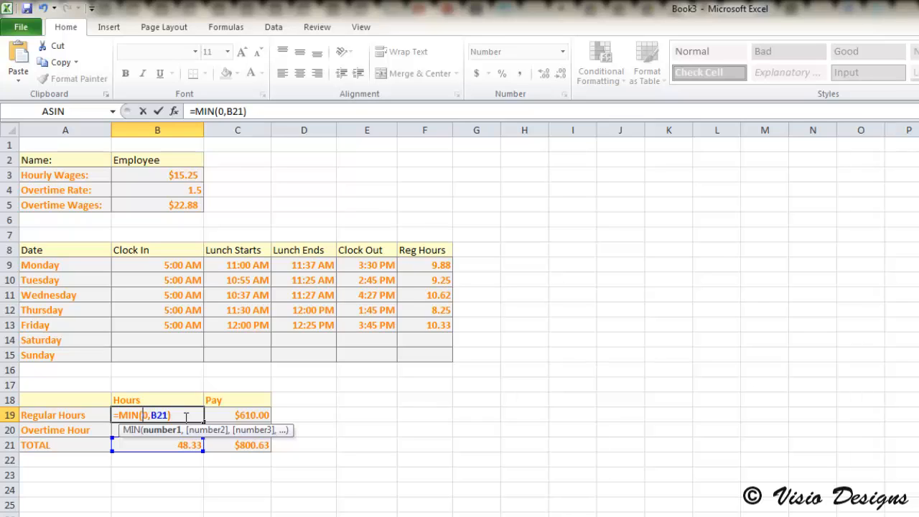
type("30")
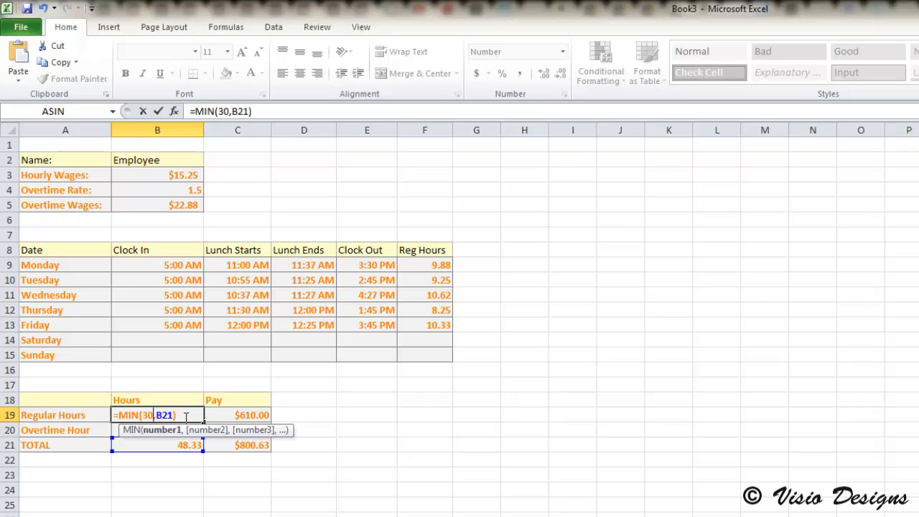
left_click(277, 113)
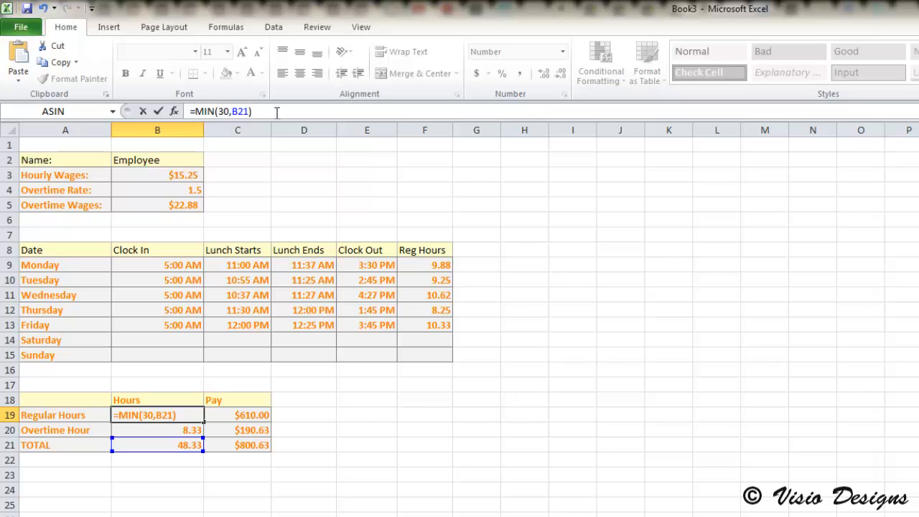
key("Return")
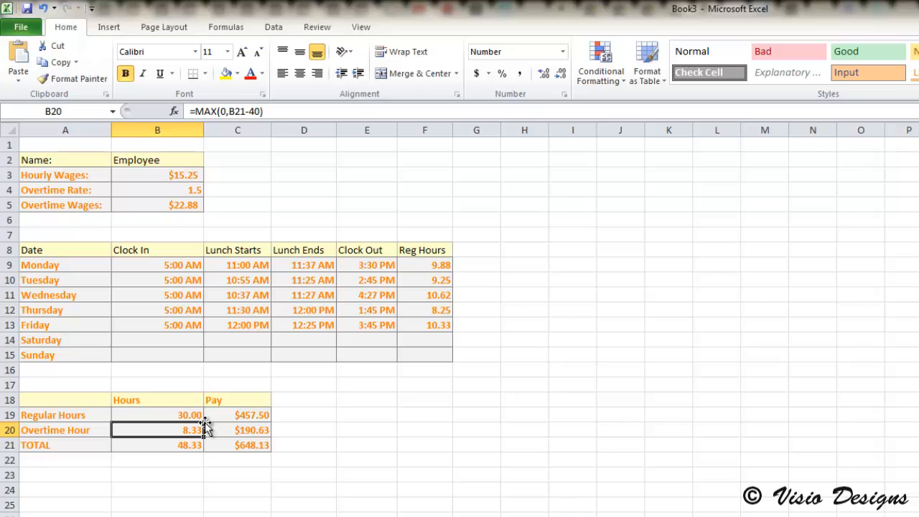
- Change the Overtime Hour formula in B20 to =MAX(0,B21-30) and check the resulting overtime pay in C20
double_click(181, 415)
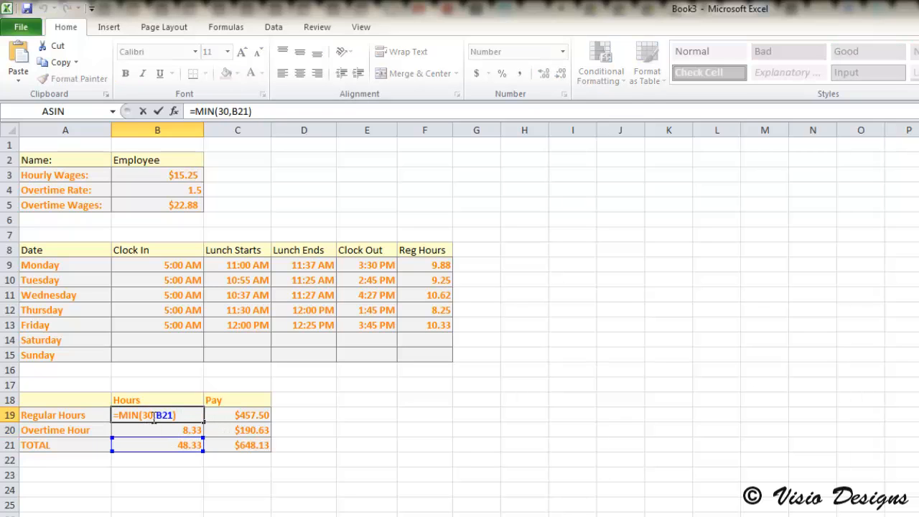
left_click(191, 431)
double_click(194, 431)
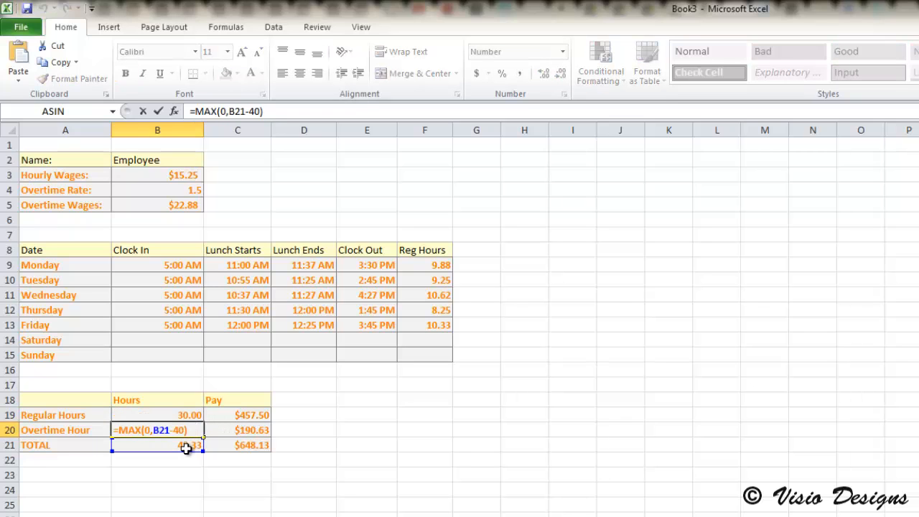
left_click(176, 431)
key("BackSpace")
type("3")
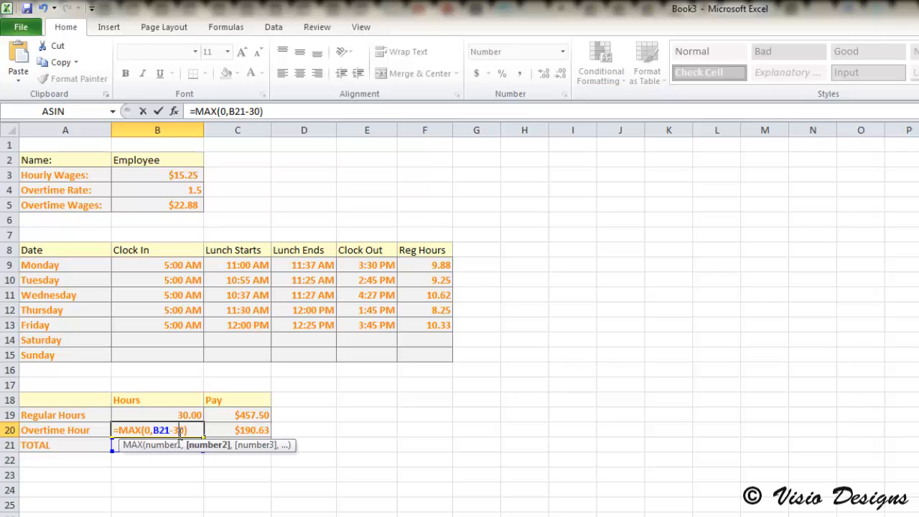
key("Return")
left_click(253, 430)
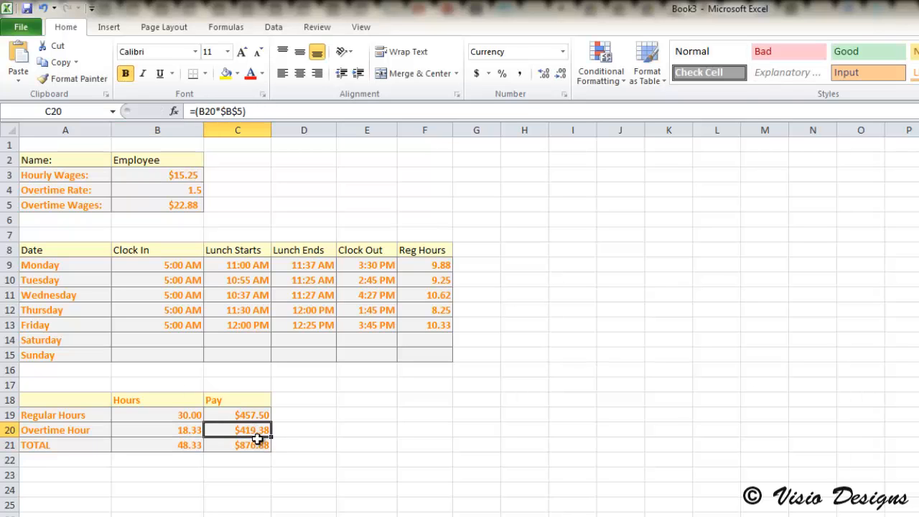
- Restore the Overtime Hour formula in B20 to =MAX(0,B21-40)
double_click(145, 430)
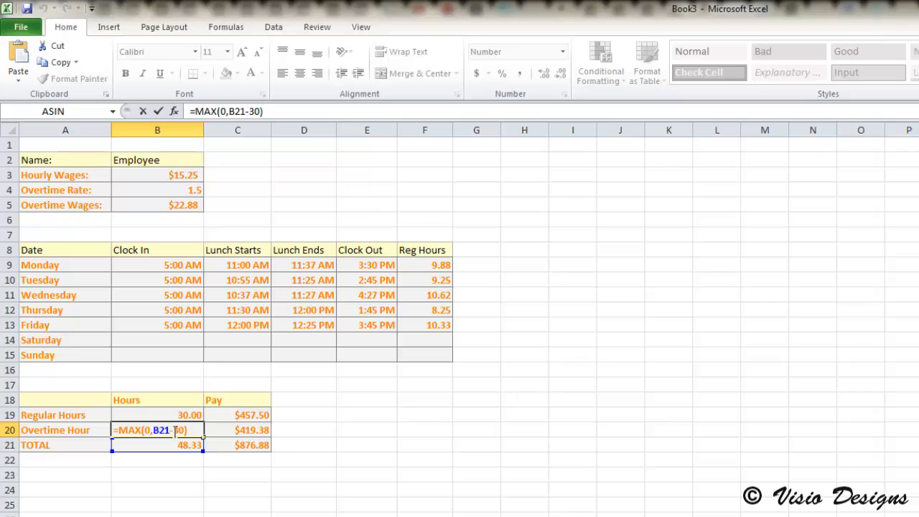
left_click(176, 431)
key("BackSpace")
type("4")
key("Return")
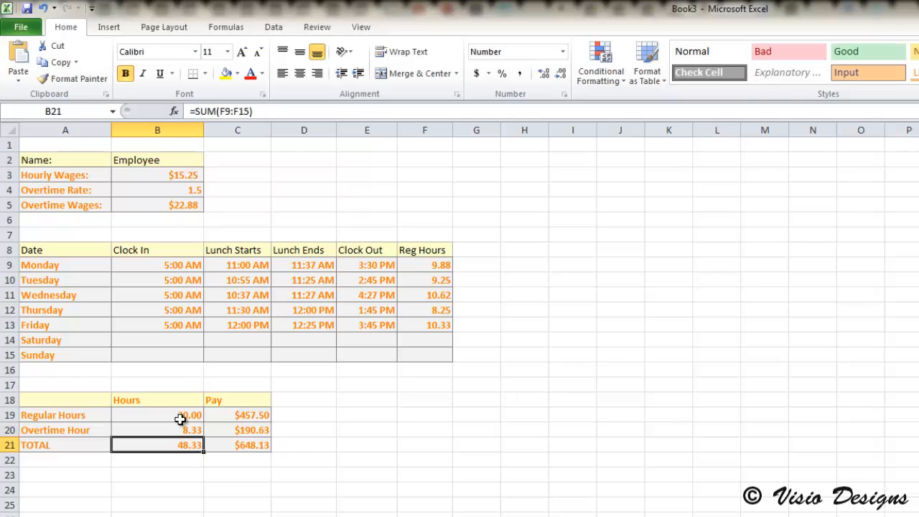
- Restore the Regular Hours formula in B19 to =MIN(40,B21)
left_click(179, 414)
double_click(148, 415)
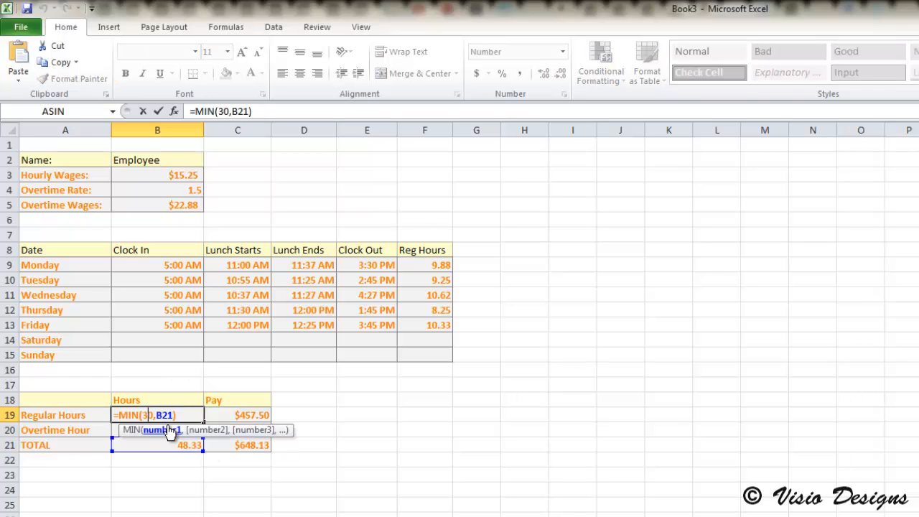
key("BackSpace")
type("4")
key("Return")
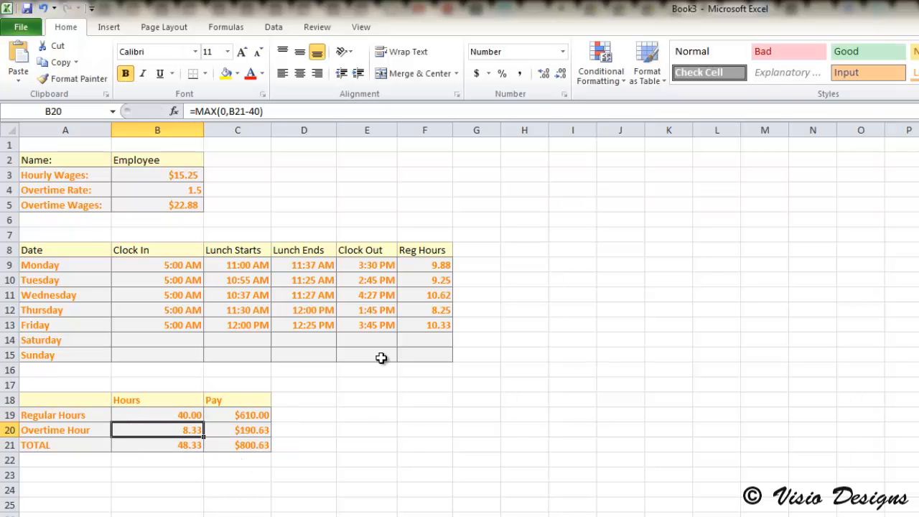
- Inspect the TOTAL Hours formula in B21, then leave it and select cell A1
double_click(183, 444)
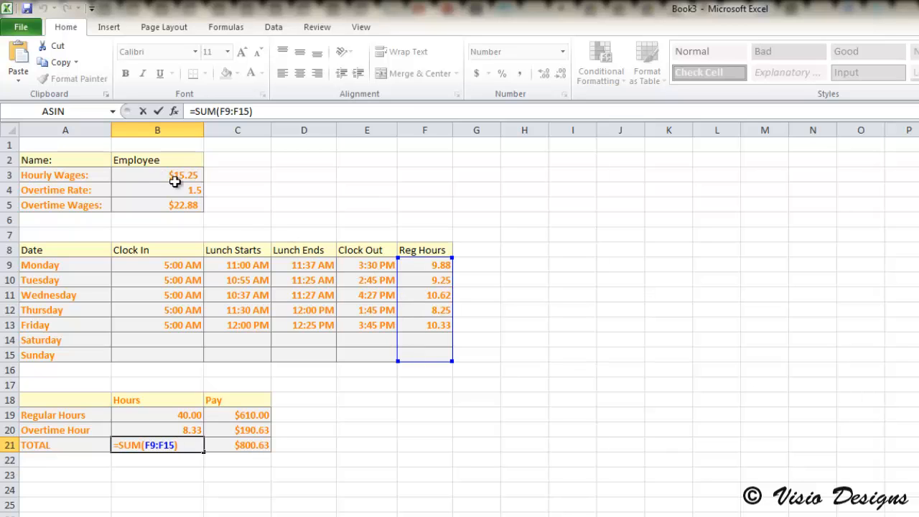
left_click(178, 158)
left_click(151, 144)
left_click(68, 144)
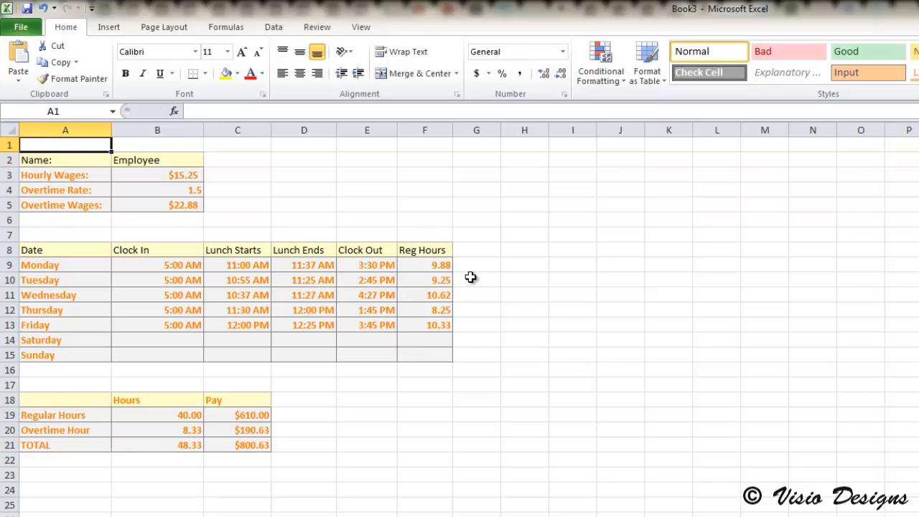